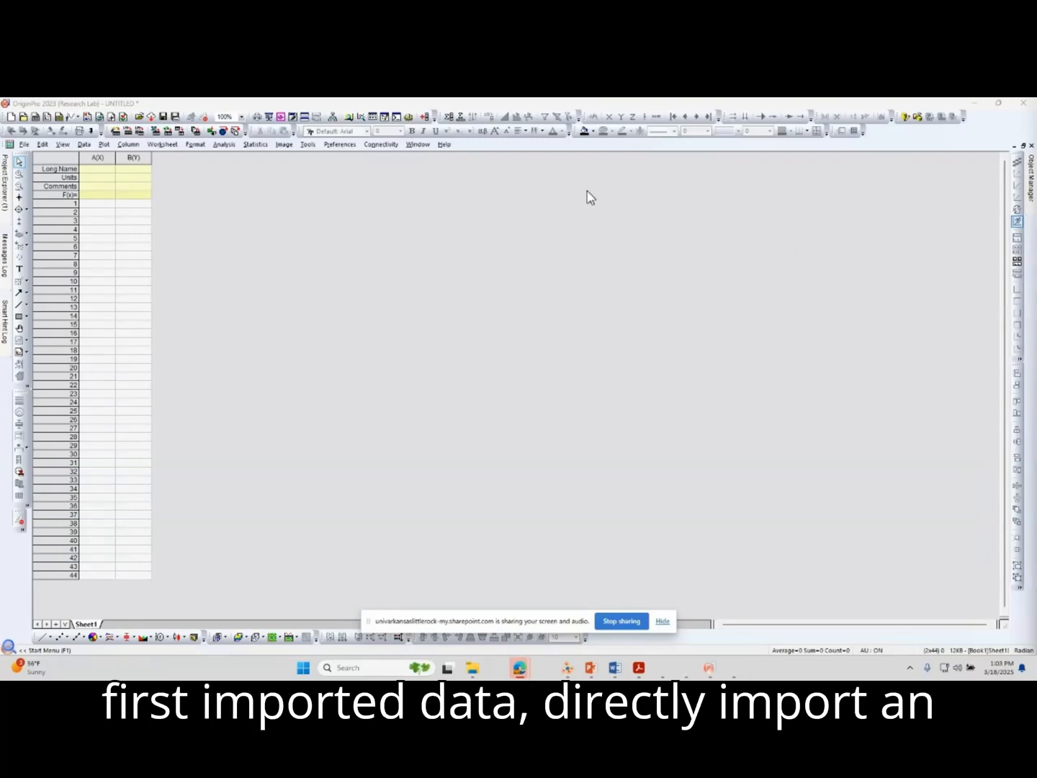
# Import CuOx-1-1215-1_1_Theta_2-Theta_smooth.csv as a single ASCII file with the Import Wizard, using the Start New Books import mode.
pyautogui.click(83, 145)
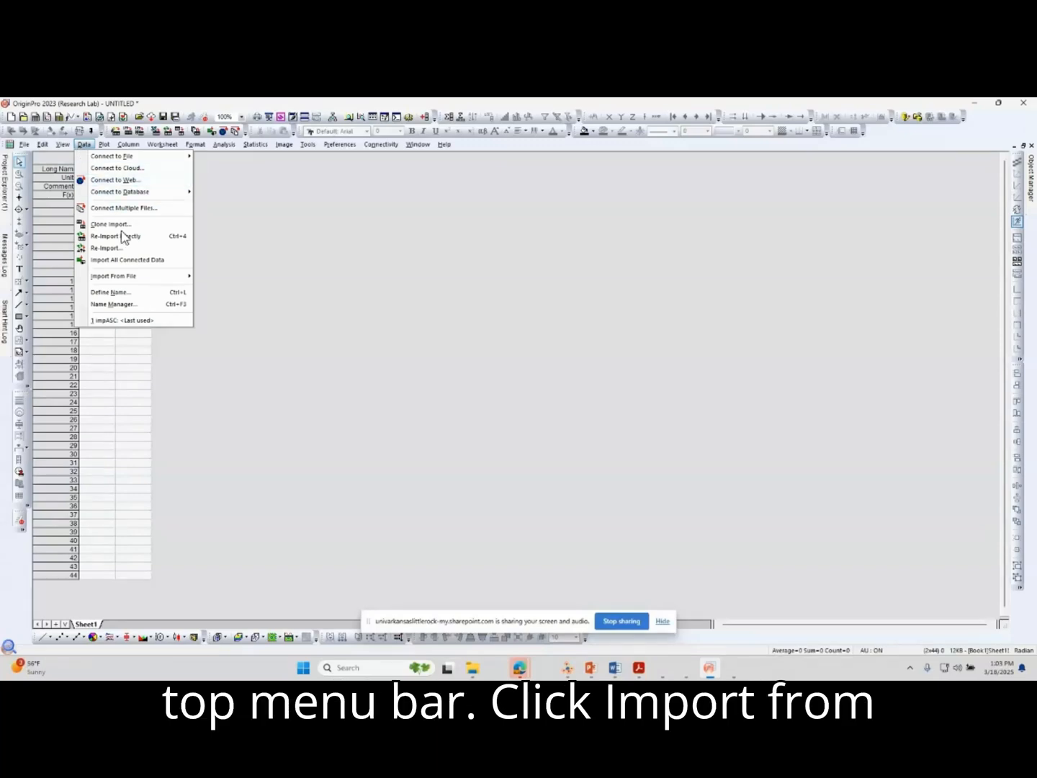
pyautogui.moveTo(139, 280)
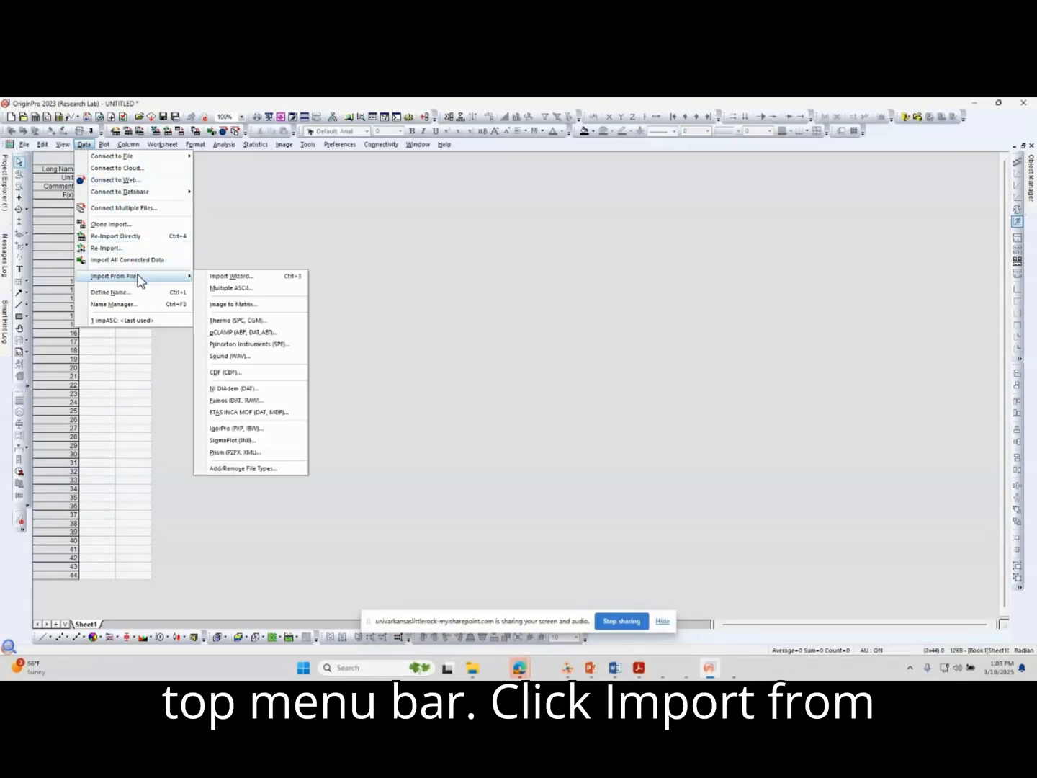
pyautogui.click(240, 280)
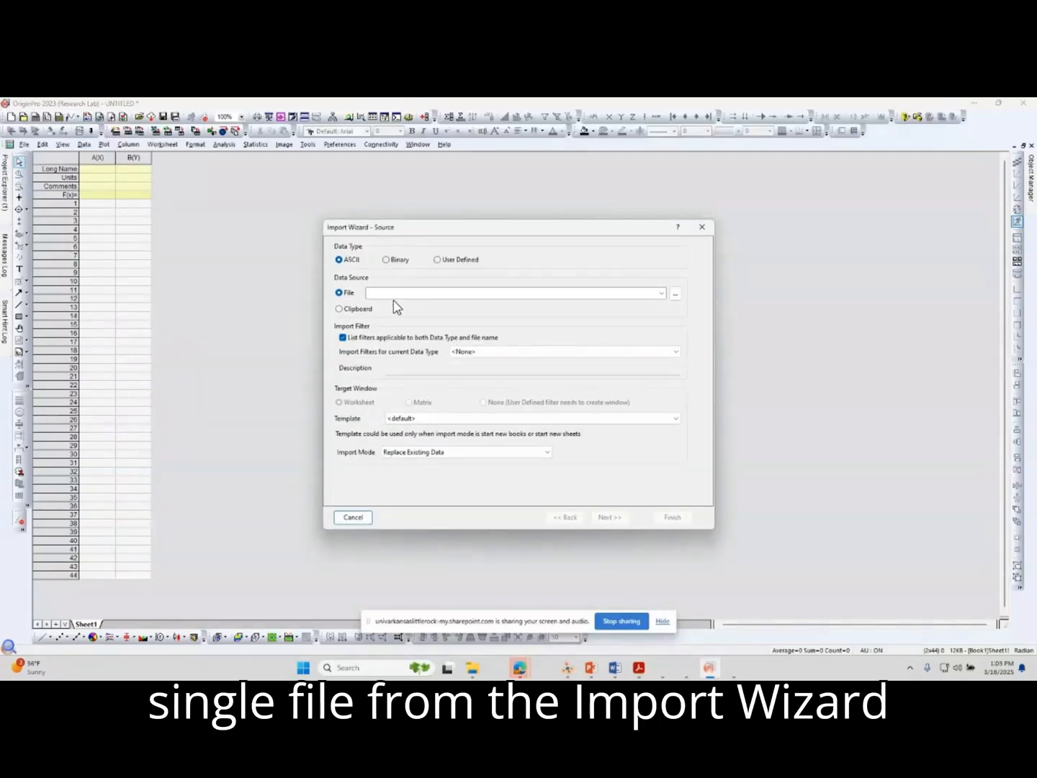
pyautogui.click(675, 295)
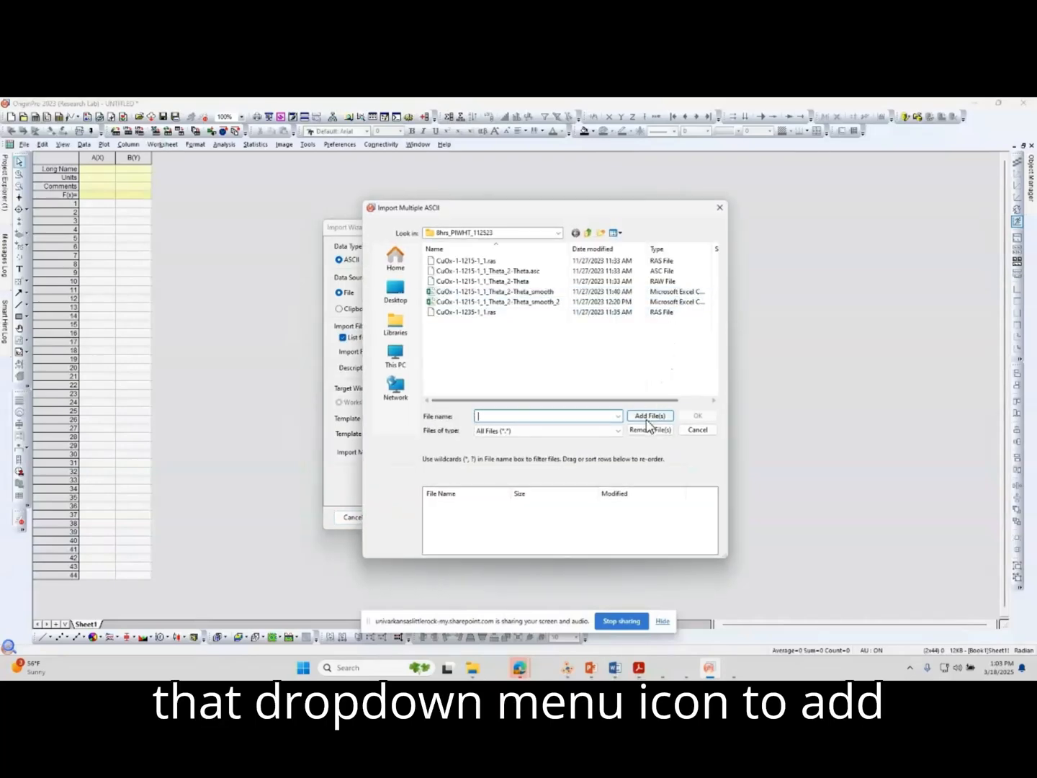
pyautogui.click(550, 292)
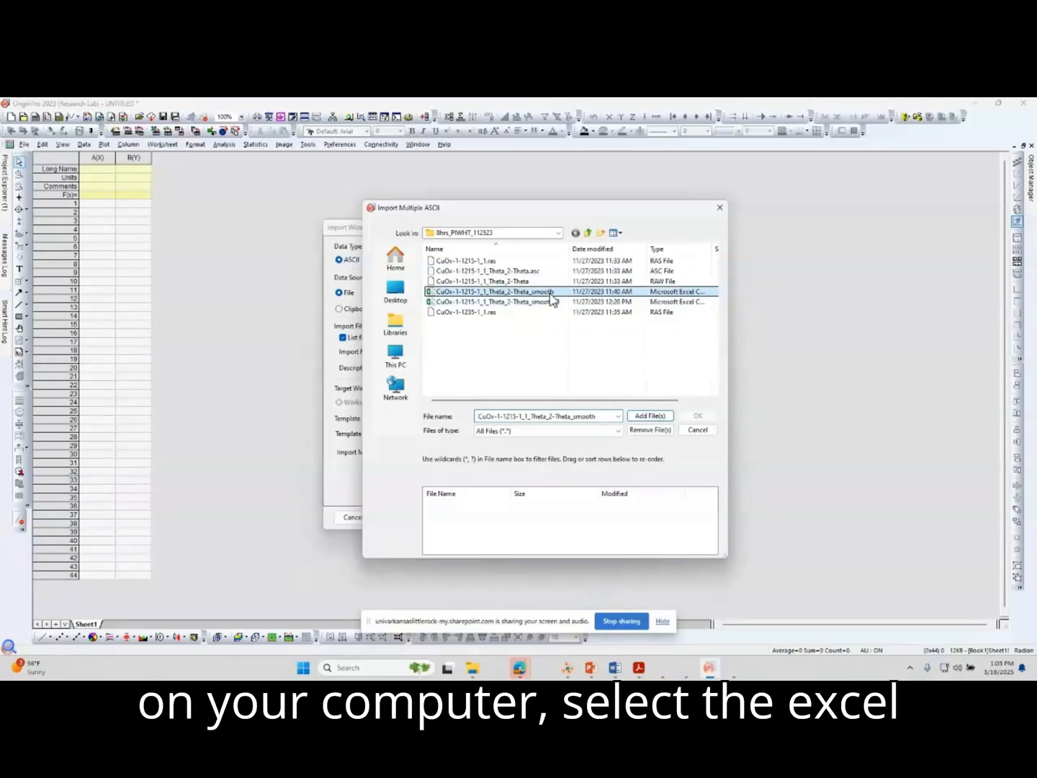
pyautogui.click(651, 417)
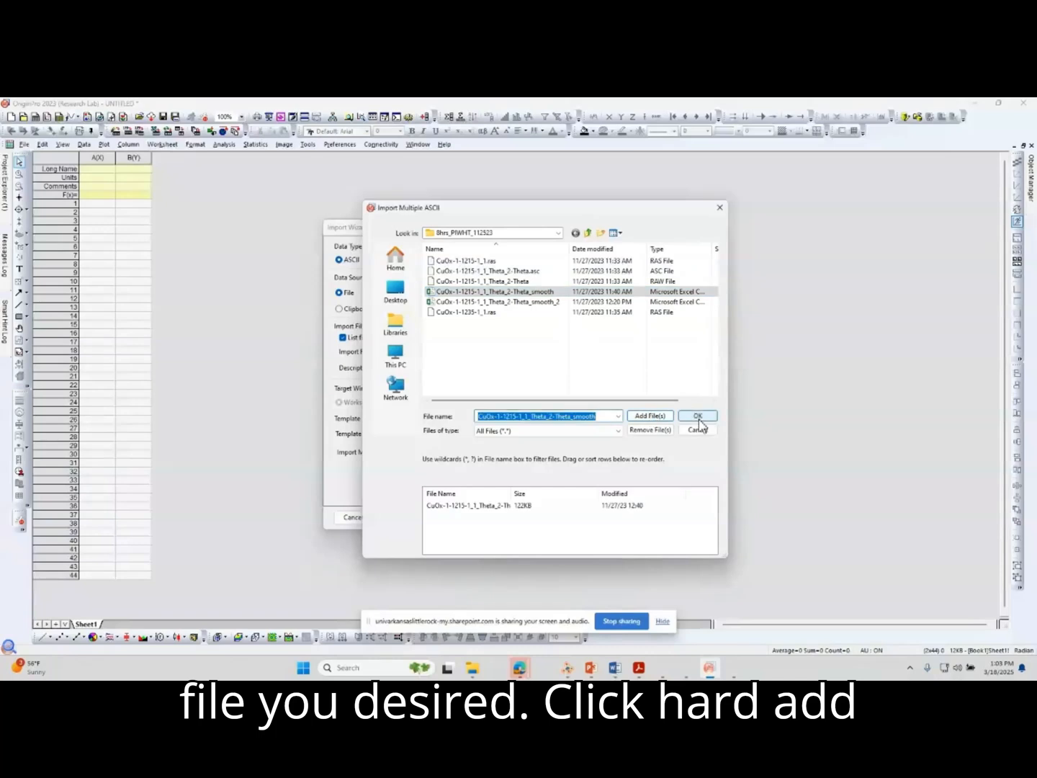
pyautogui.click(696, 418)
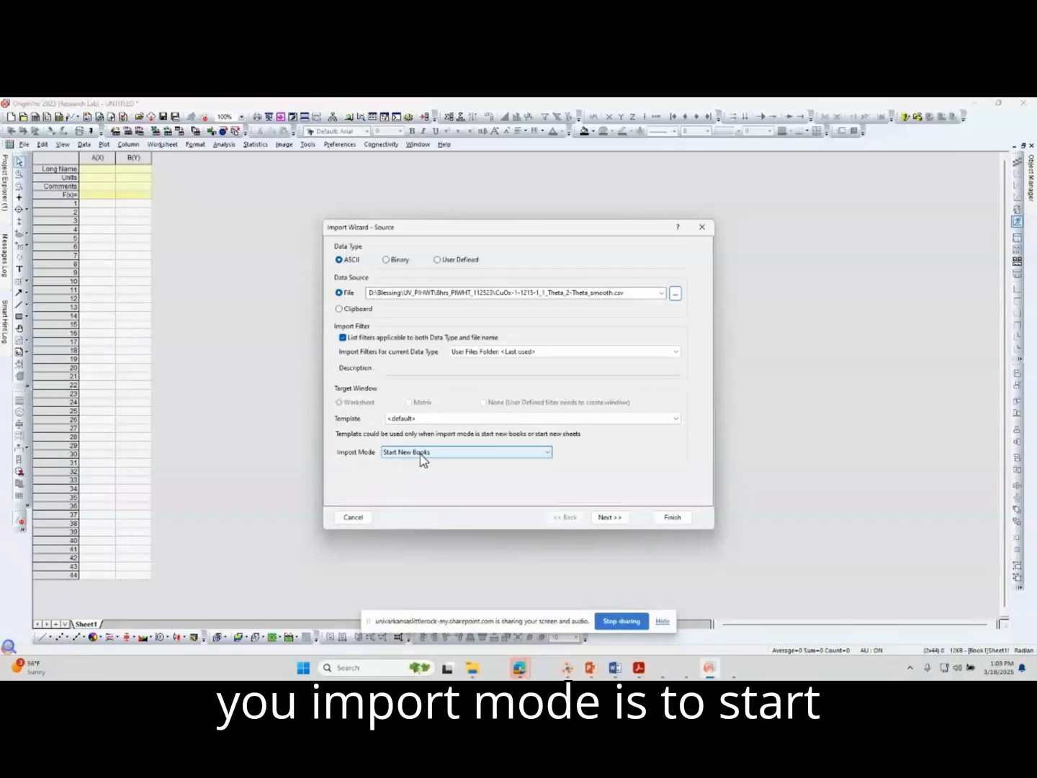
pyautogui.click(619, 520)
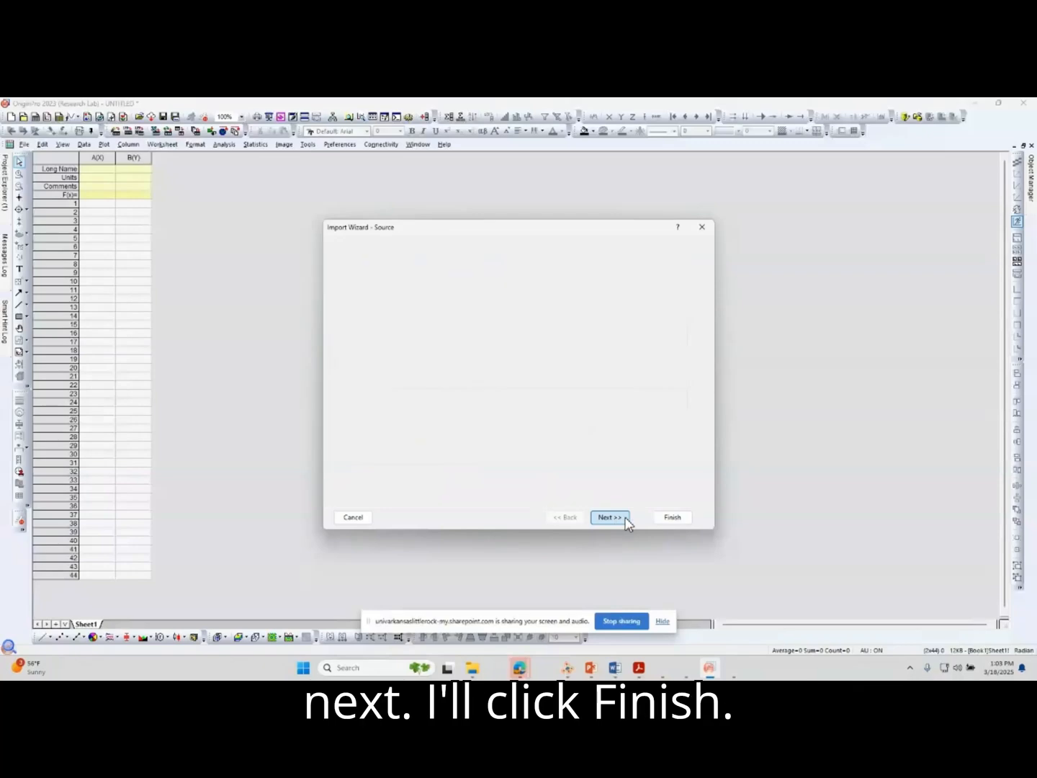
pyautogui.click(675, 519)
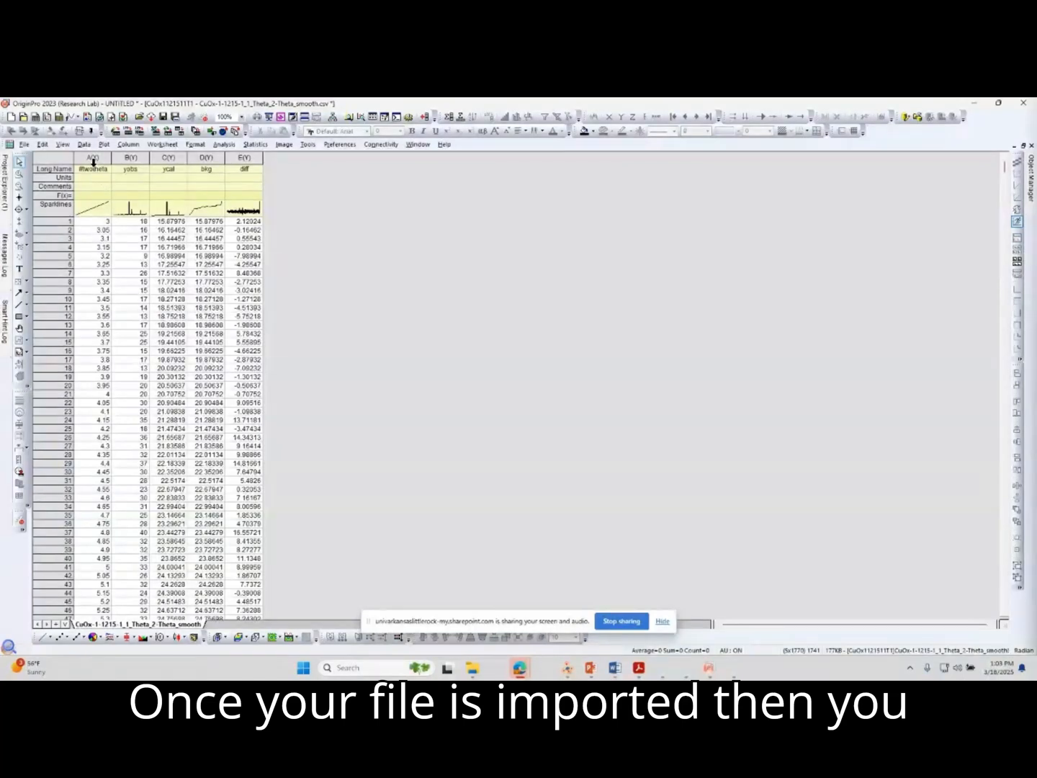
# Select the #twotheta and yobs columns and open the choice of plot types.
pyautogui.moveTo(93, 157); pyautogui.dragTo(131, 157)
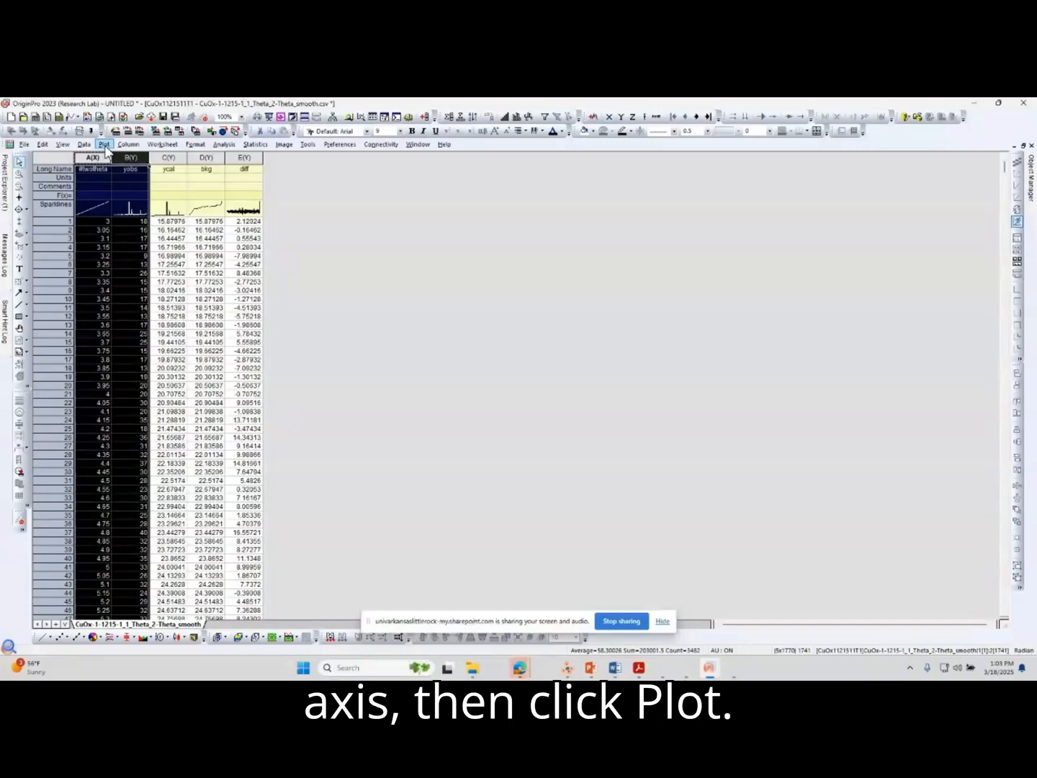
pyautogui.click(104, 144)
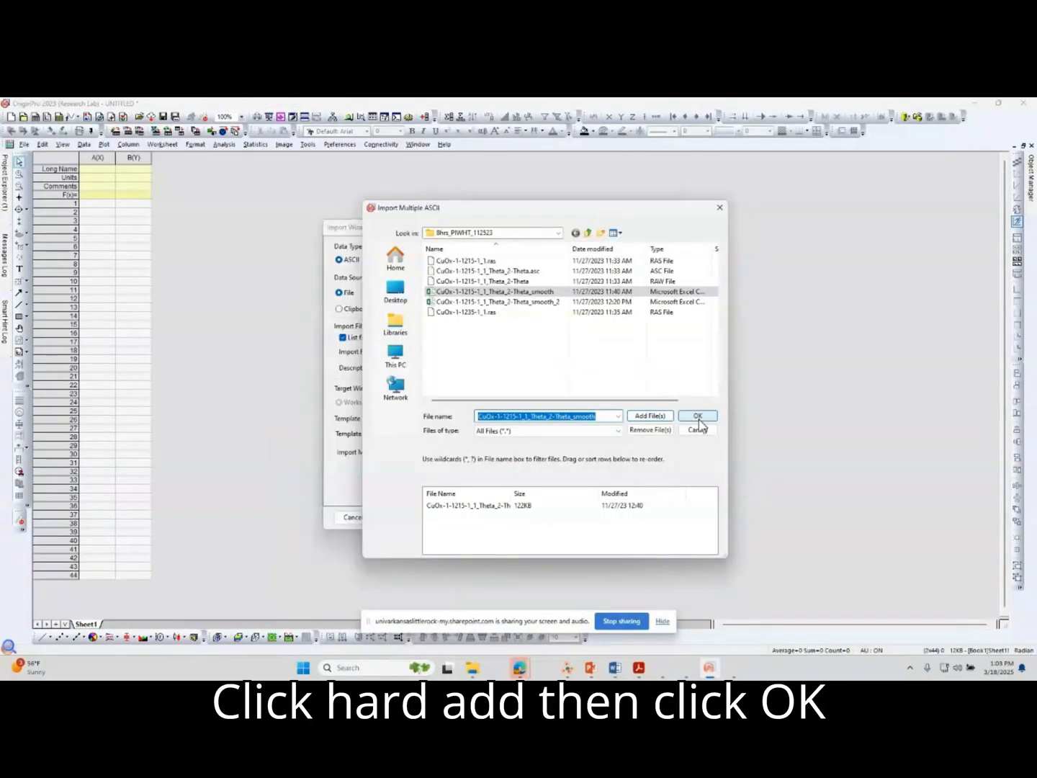
# Confirm the chosen CSV file and finish its import in Start New Books mode.
pyautogui.click(697, 417)
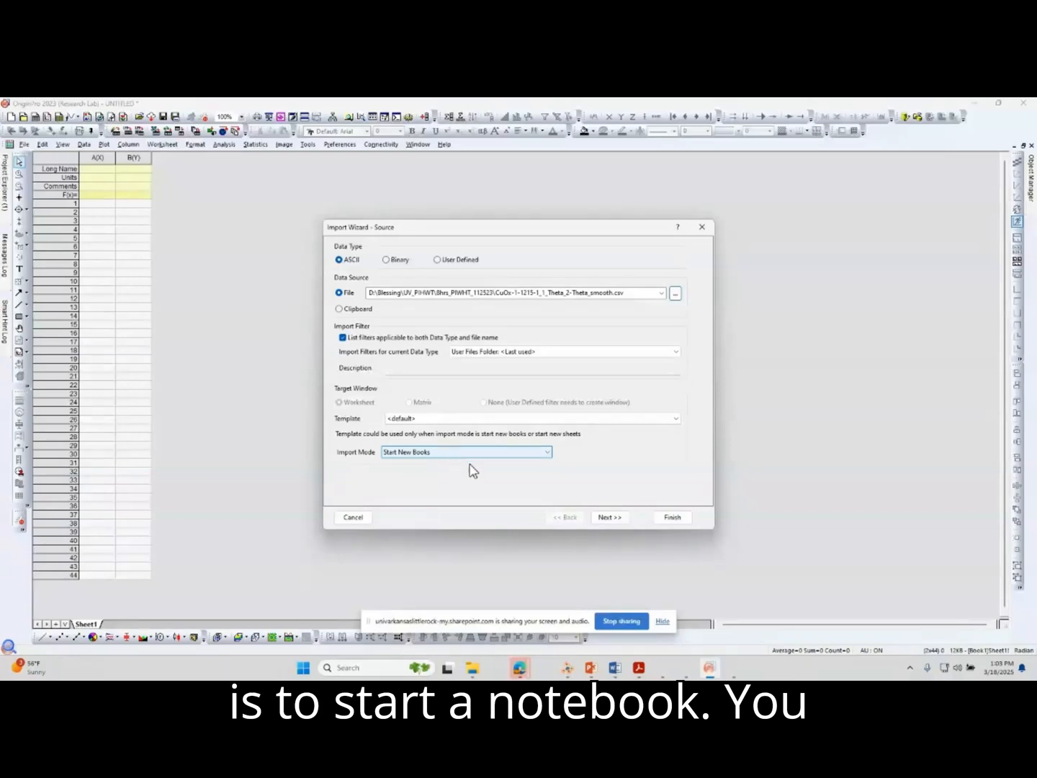
pyautogui.click(616, 519)
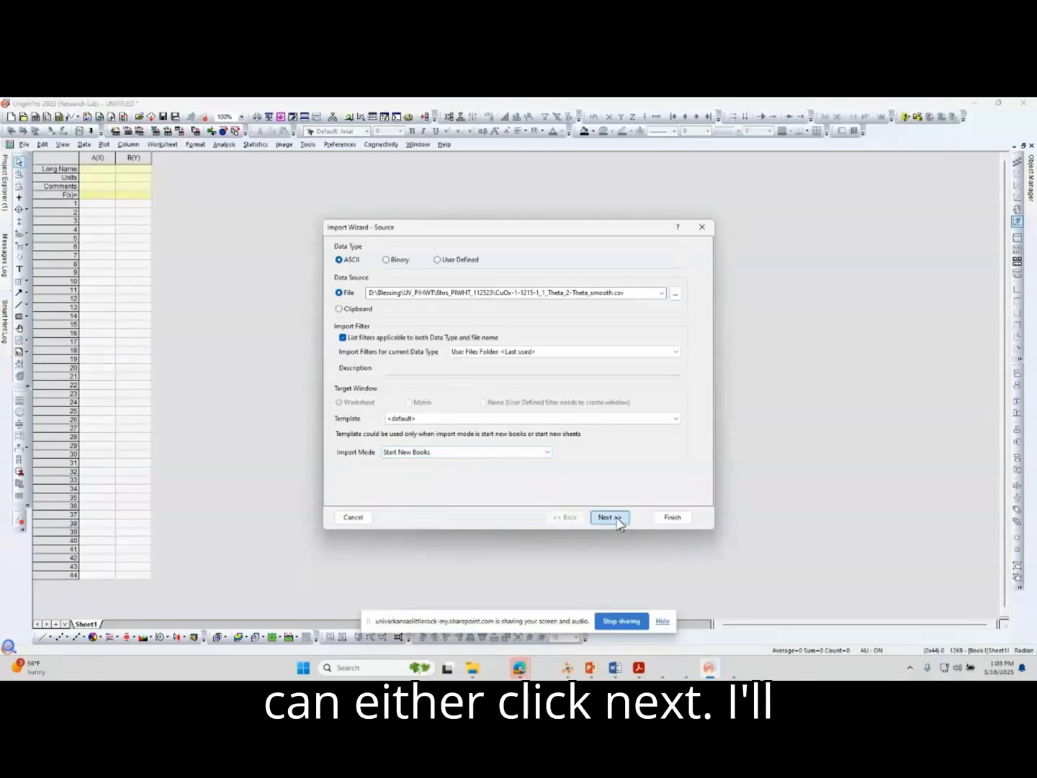
pyautogui.click(673, 518)
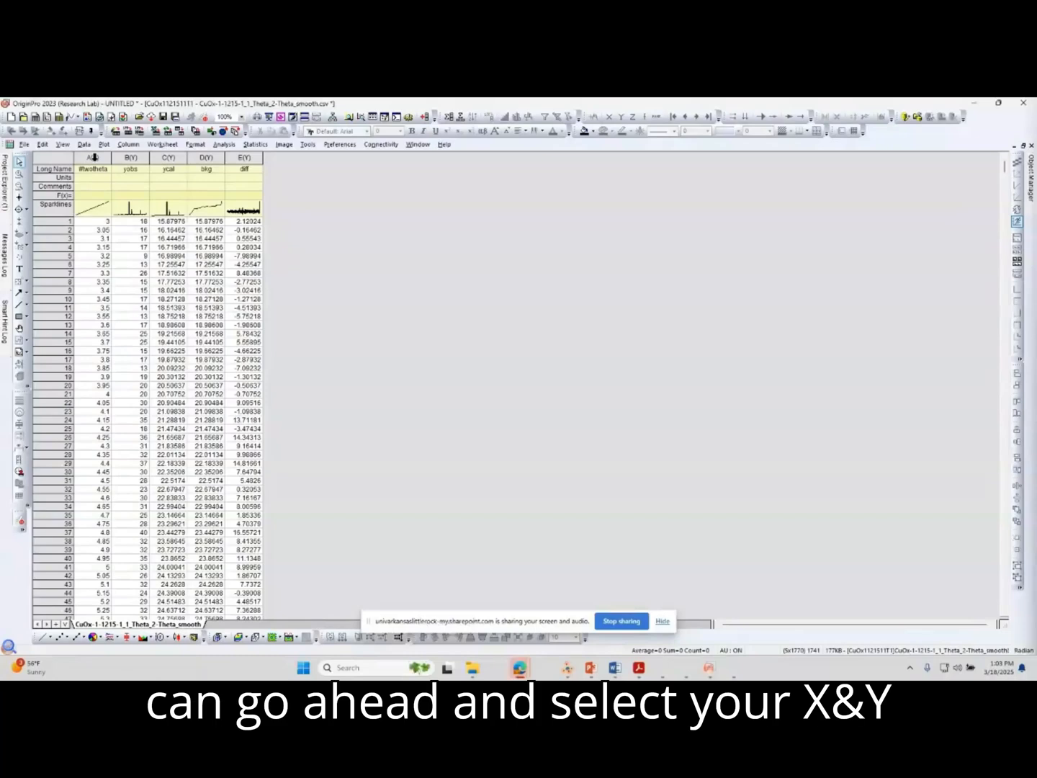
# Plot the #twotheta and yobs columns as a Line + Symbol graph.
pyautogui.moveTo(94, 157); pyautogui.dragTo(131, 157)
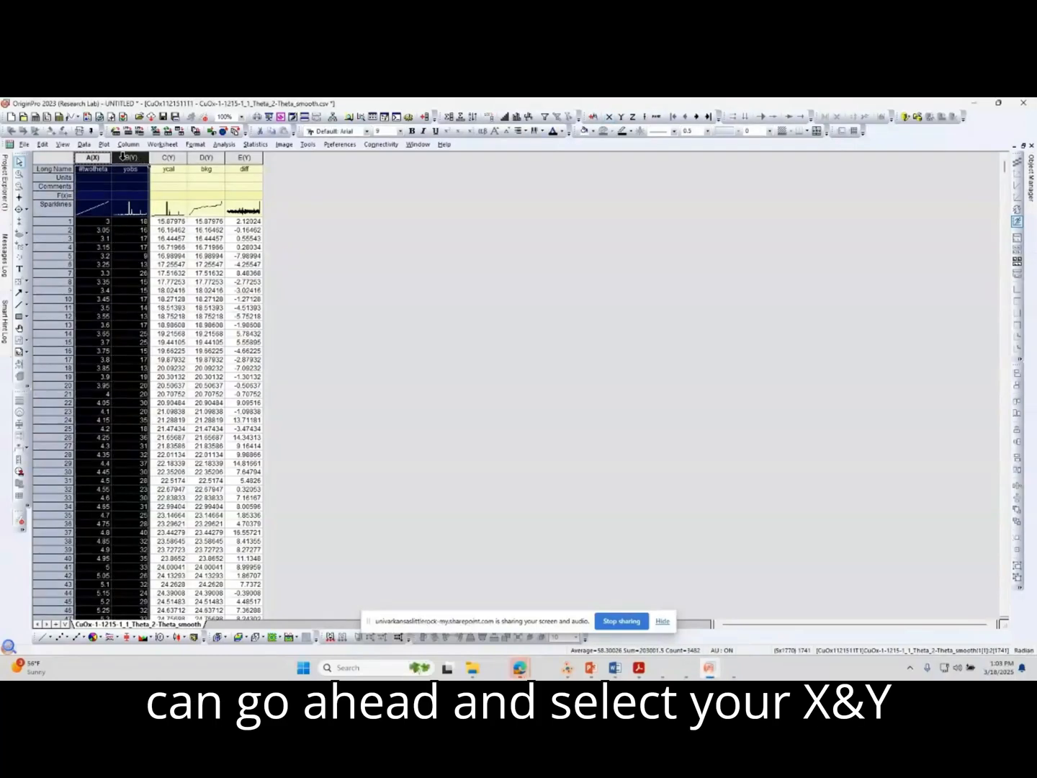
pyautogui.click(105, 145)
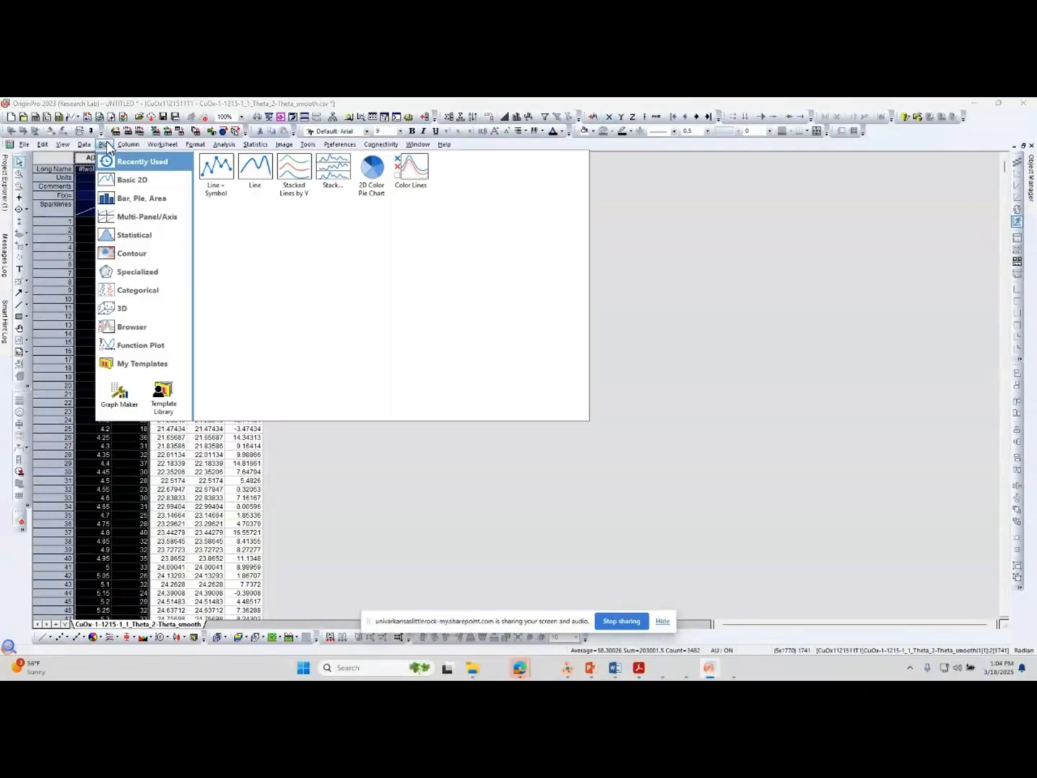
pyautogui.click(220, 176)
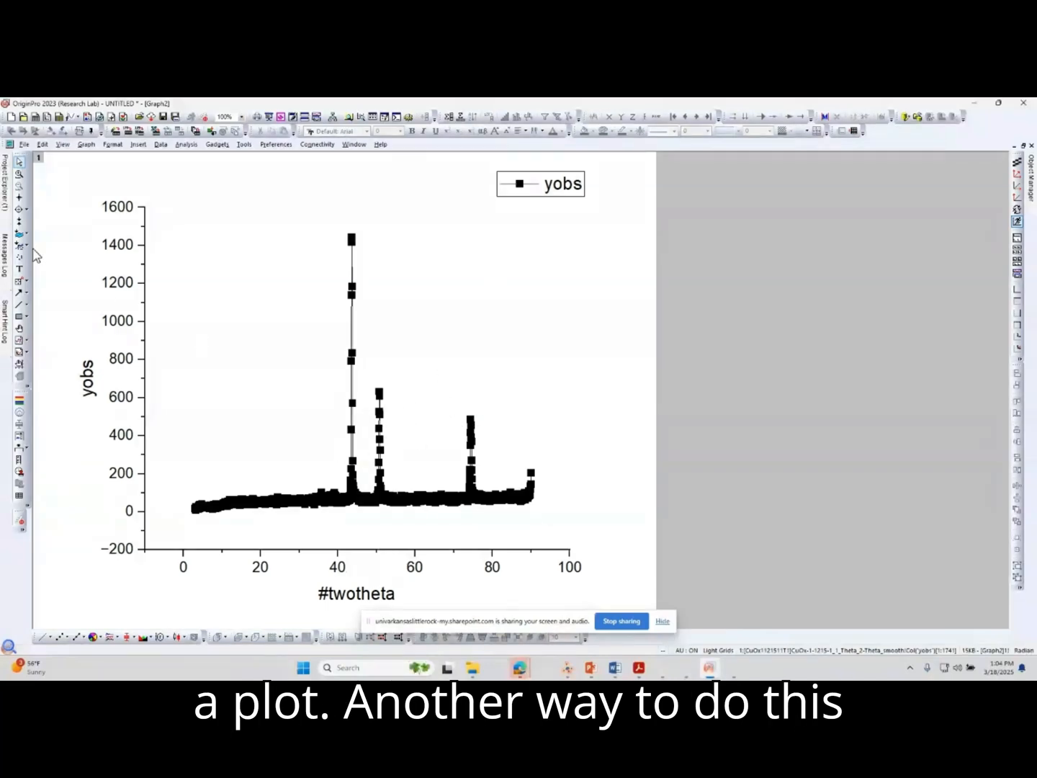
# Return to the imported CuOx workbook and create another Line + Symbol graph from its selected #twotheta and yobs columns.
pyautogui.moveTo(4, 188)
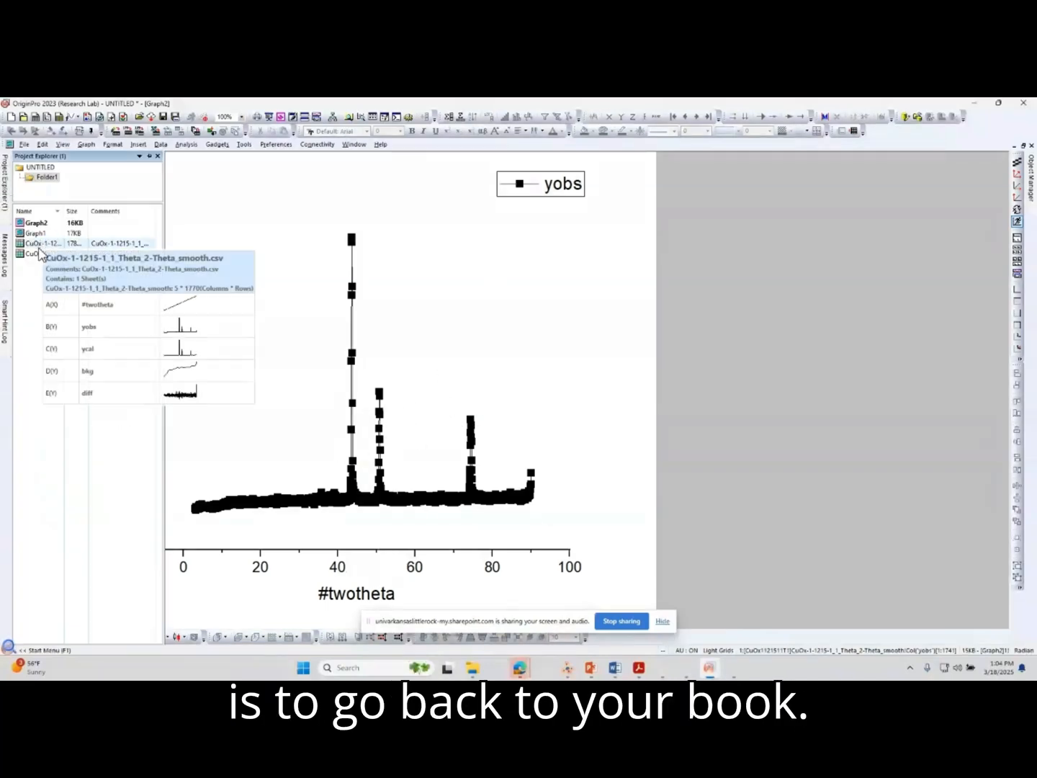
pyautogui.doubleClick(39, 245)
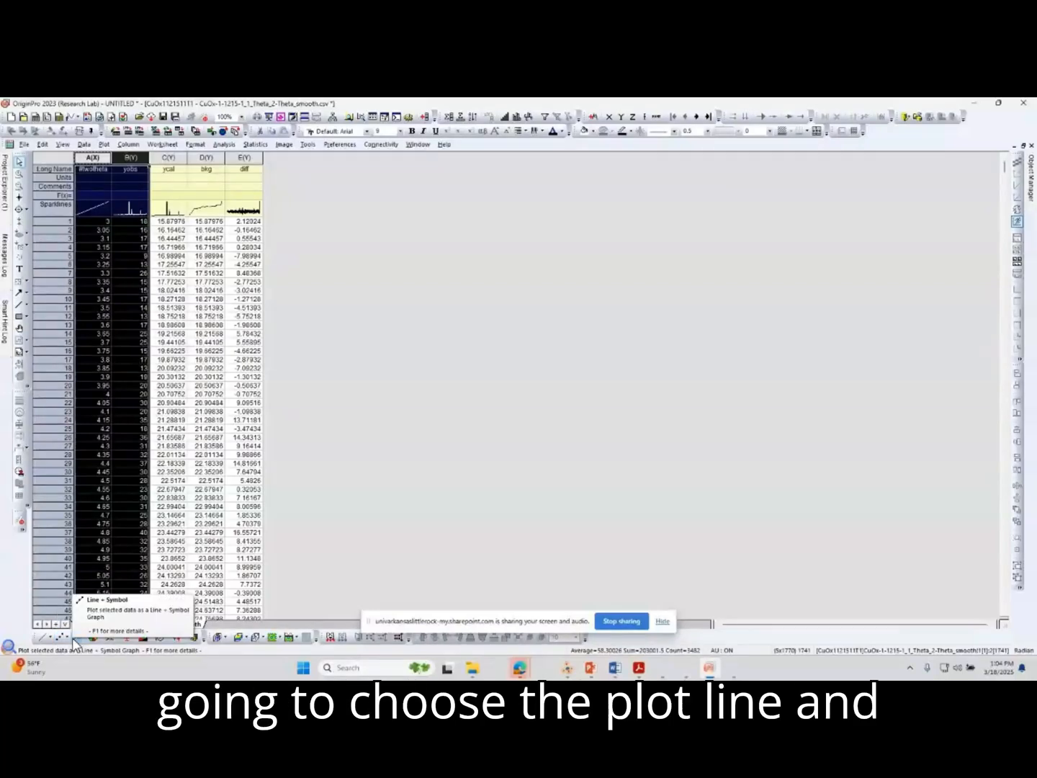
pyautogui.click(74, 639)
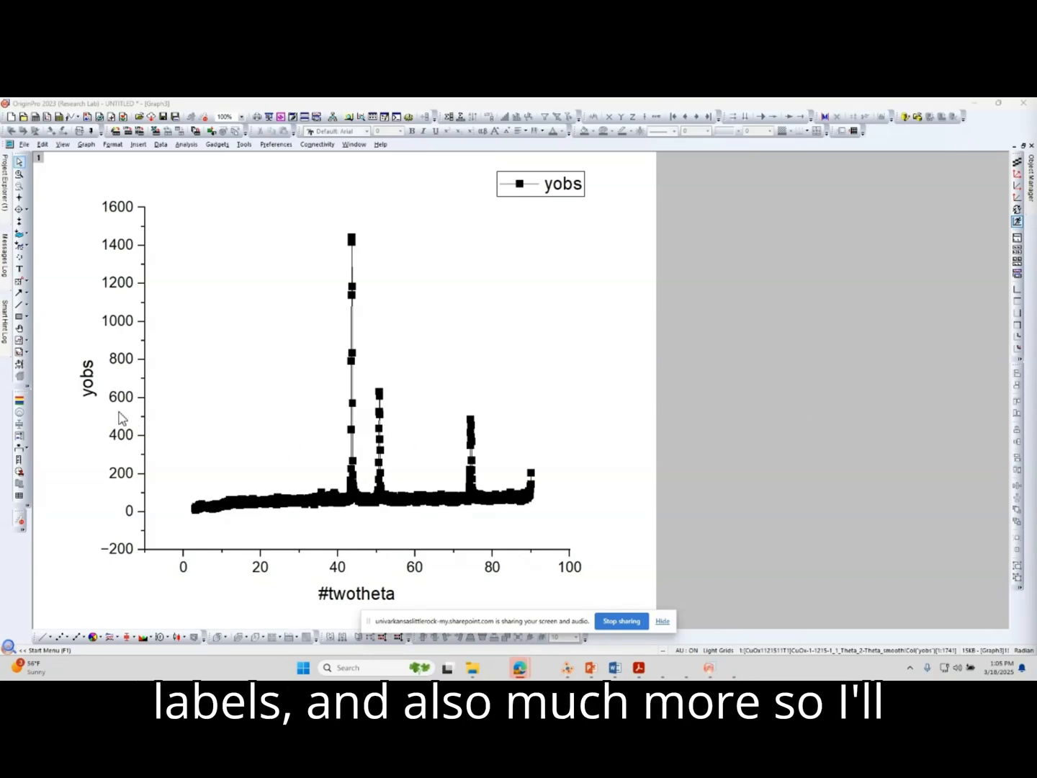
# Replace the Y-axis title with Intensity(cps) and make it bold.
pyautogui.click(87, 392)
pyautogui.doubleClick(88, 392)
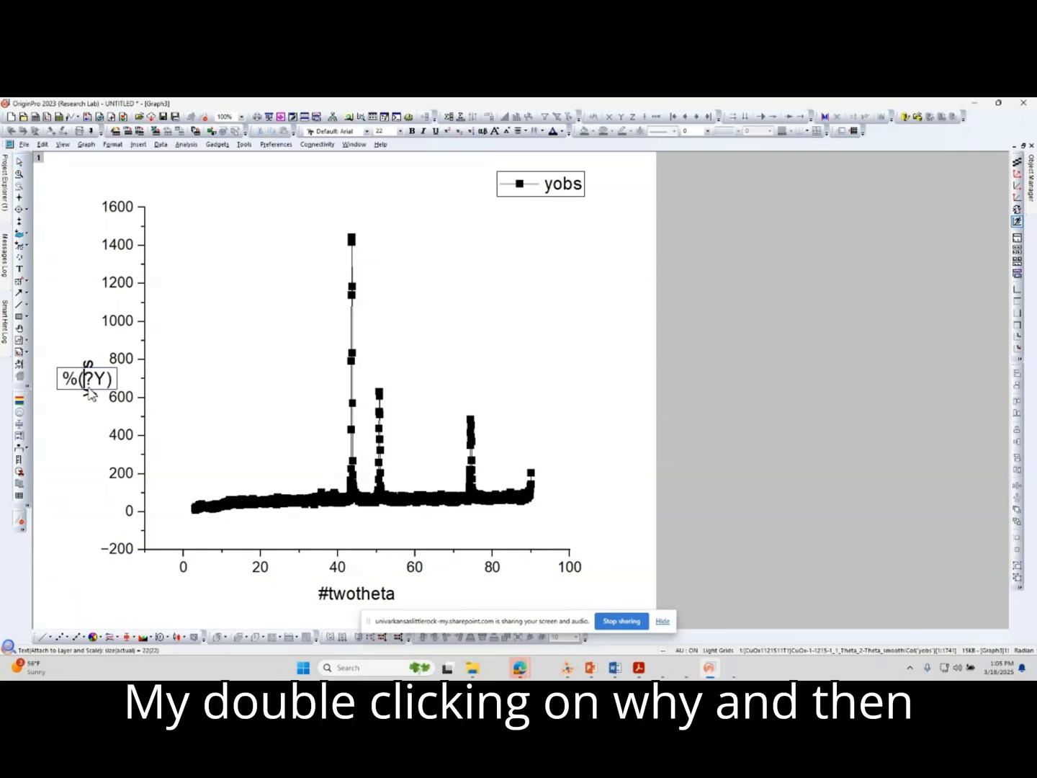
pyautogui.moveTo(114, 383); pyautogui.dragTo(69, 391)
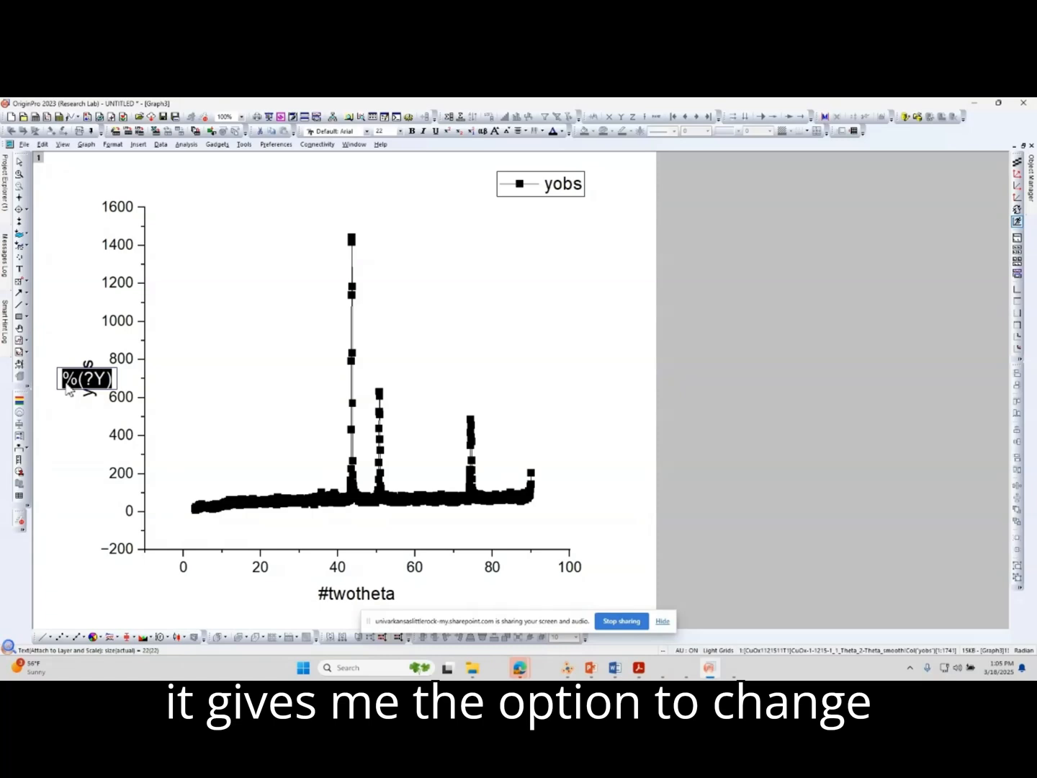
pyautogui.write('Intens')
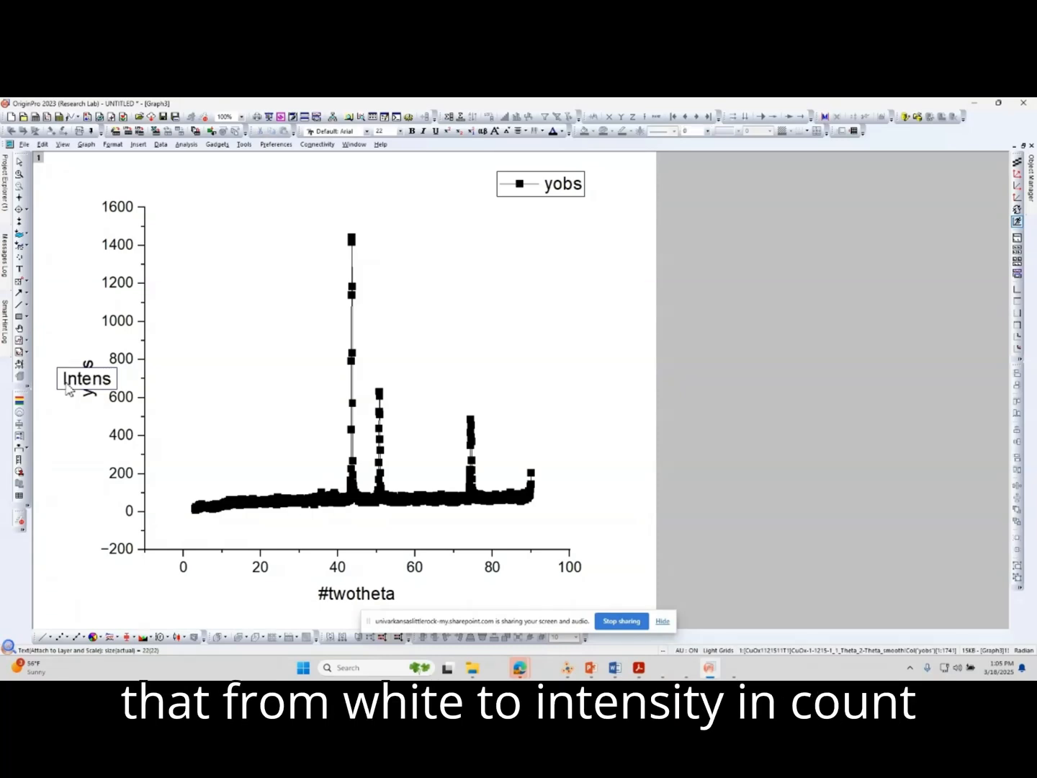
pyautogui.write('ity(cps)')
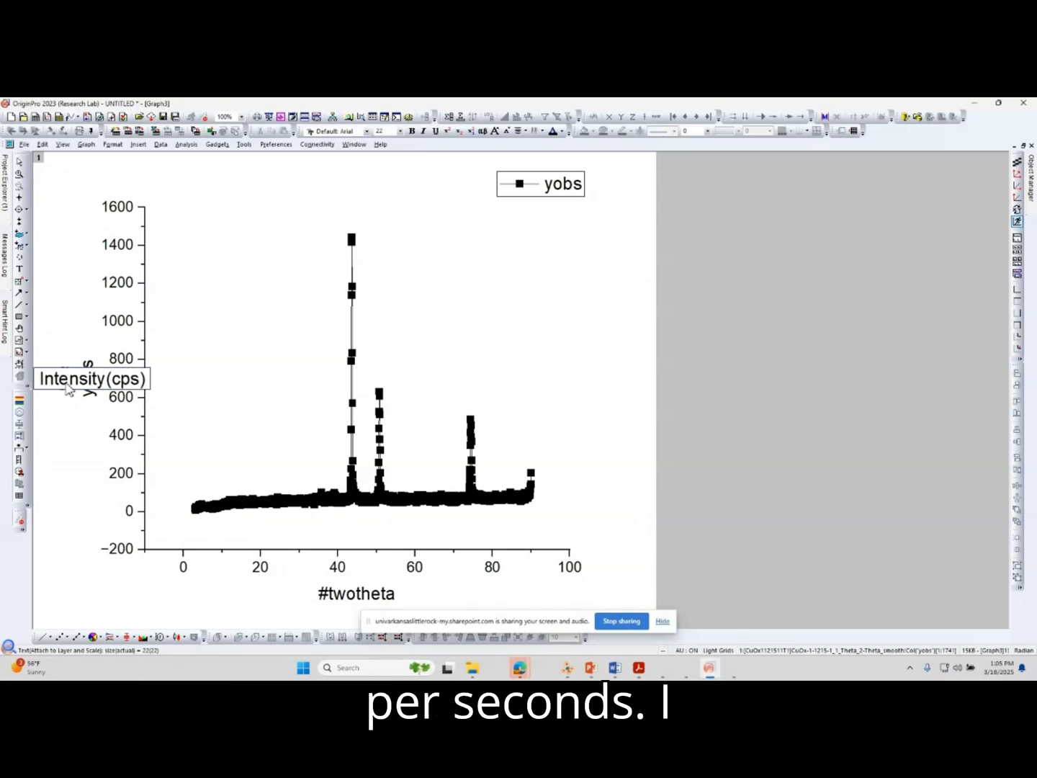
pyautogui.hotkey('ctrl', 'a')
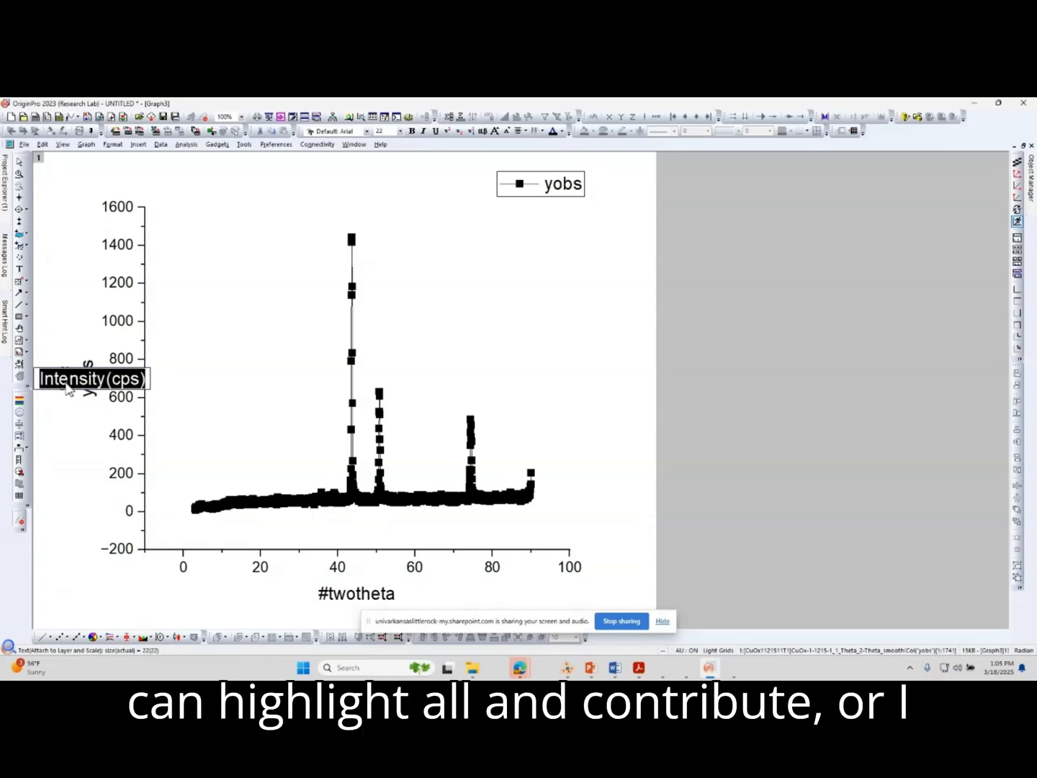
pyautogui.hotkey('ctrl', 'b')
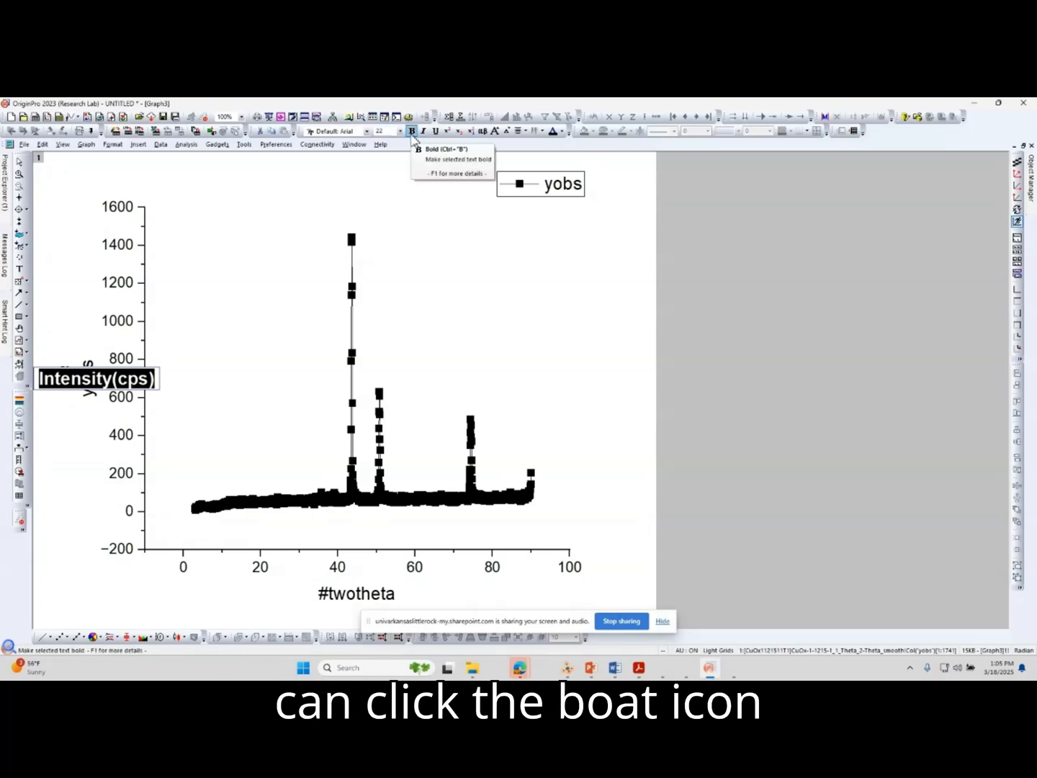
# Replace the X-axis title text with 2, leaving the title open for editing.
pyautogui.doubleClick(374, 593)
pyautogui.moveTo(386, 594); pyautogui.dragTo(326, 594)
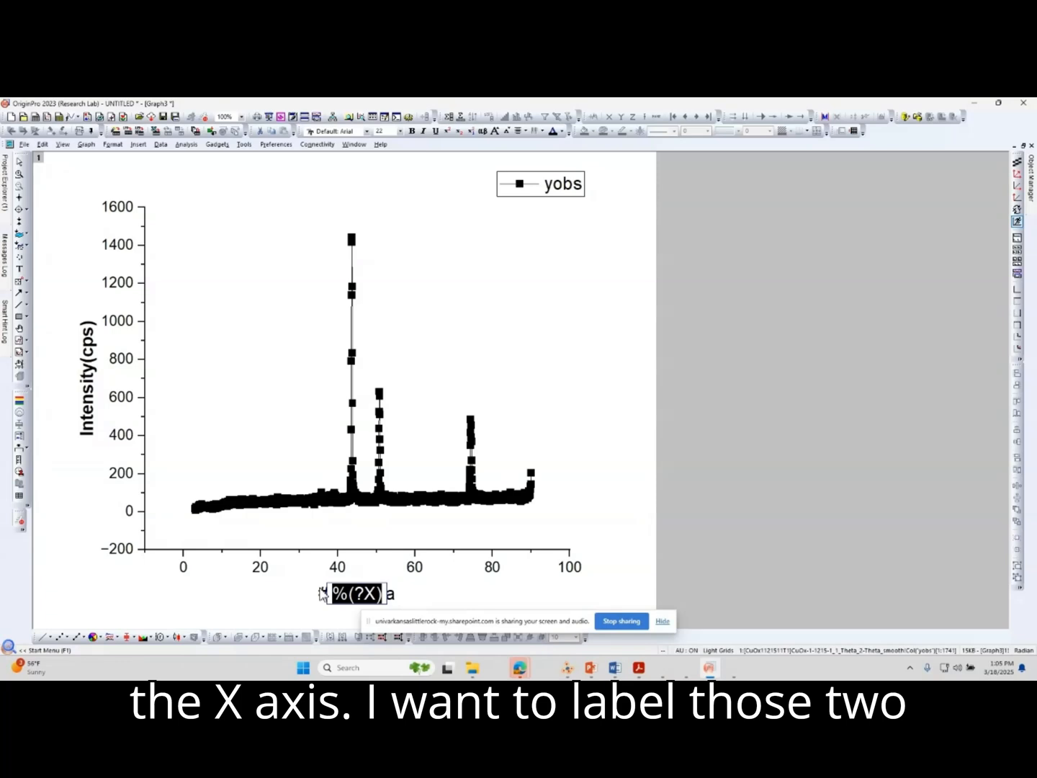
pyautogui.write('2')
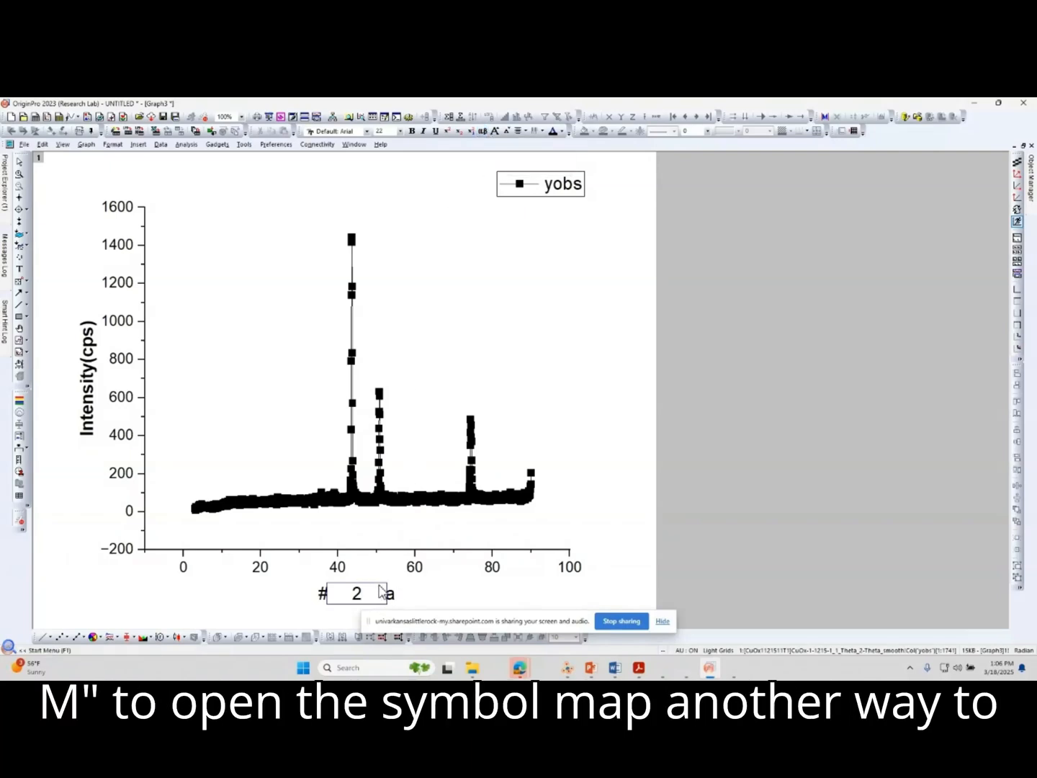
# Open the Symbol Map for inserting a character after the 2 in the X-axis title.
pyautogui.hotkey('ctrl', 'm')
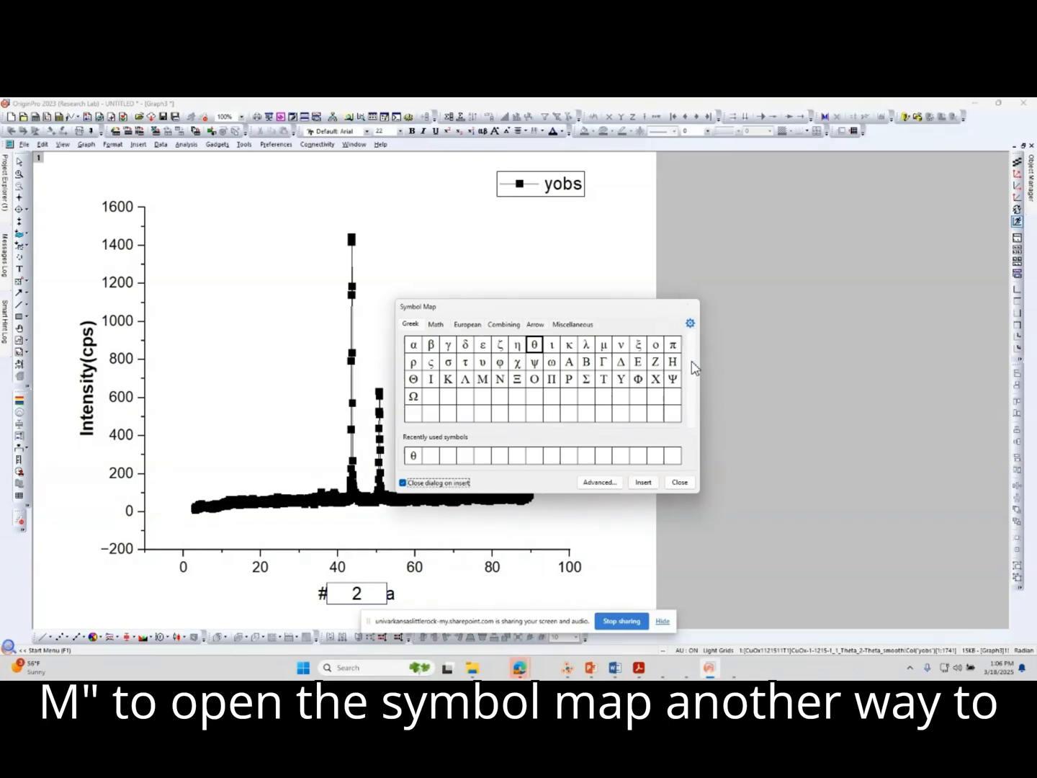
pyautogui.click(680, 482)
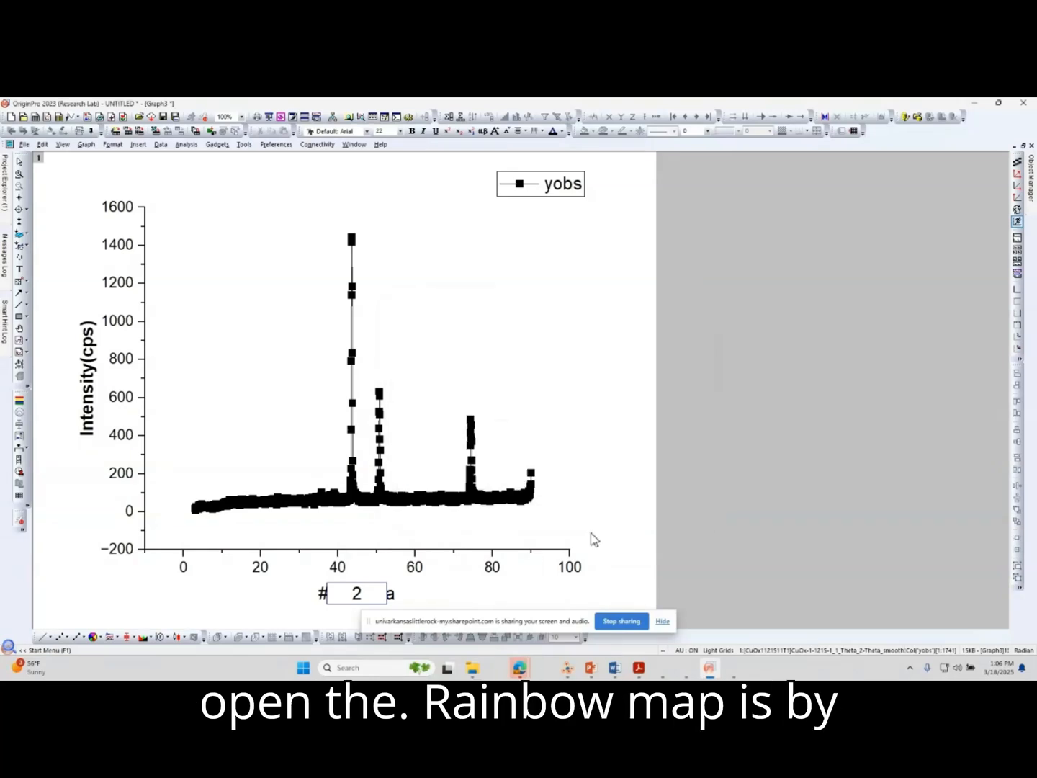
pyautogui.rightClick(376, 600)
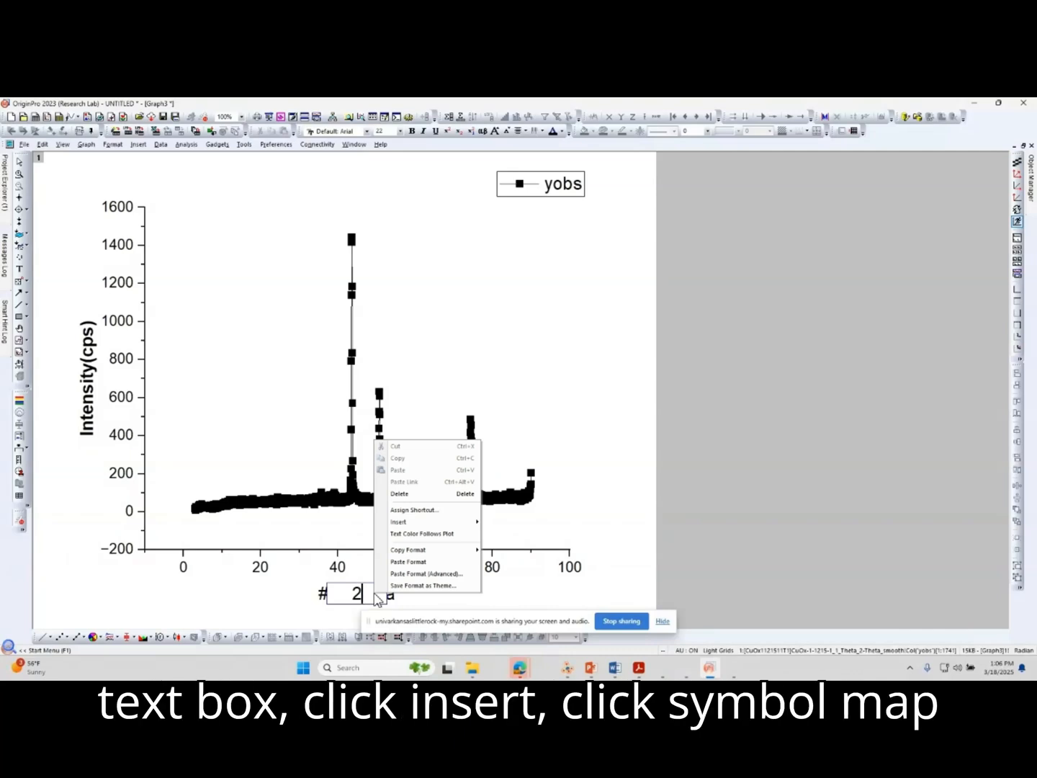
pyautogui.click(440, 521)
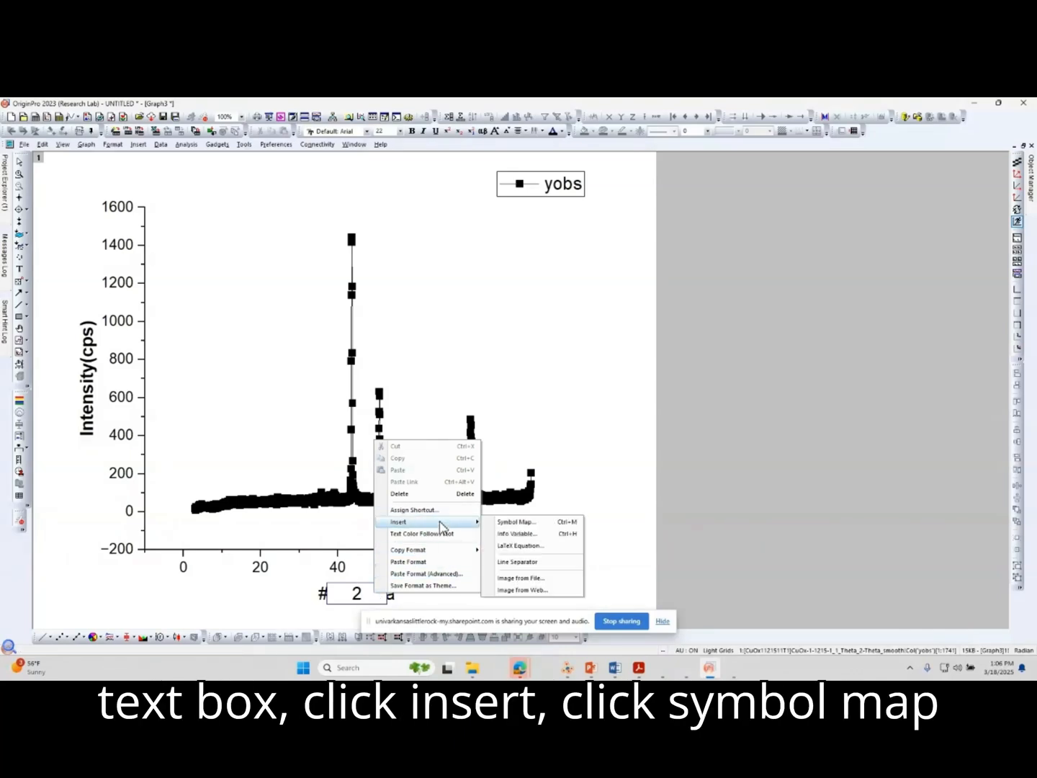
pyautogui.click(505, 528)
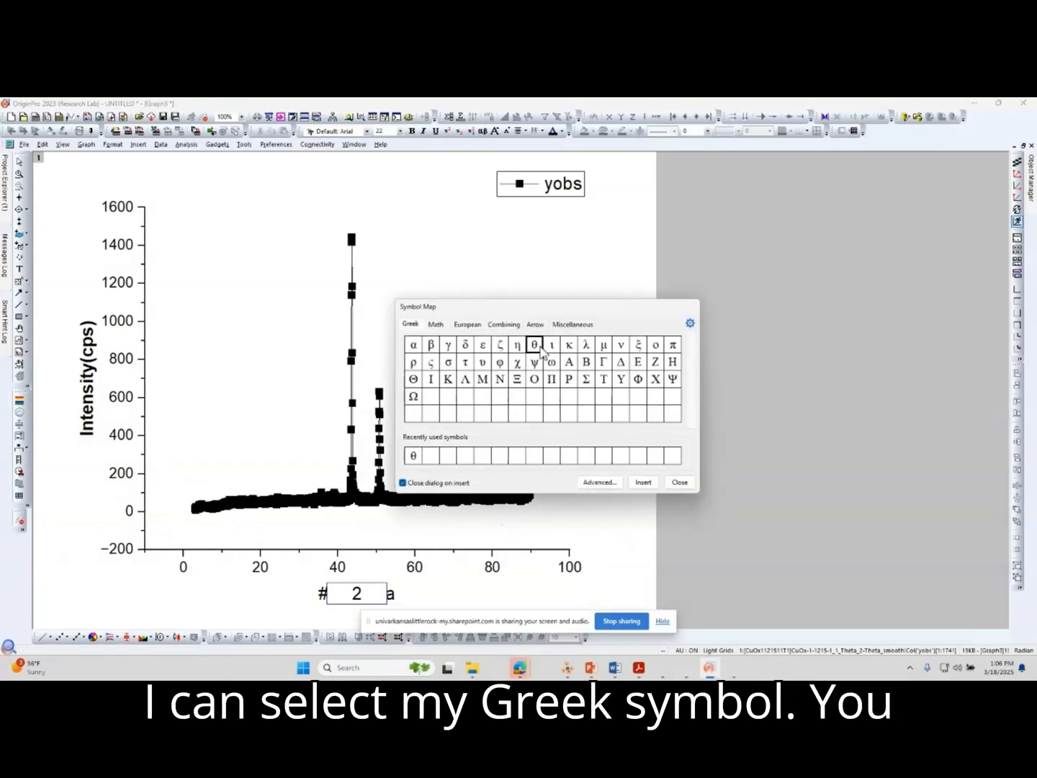
# Look through the Math, European, Combining, Arrow and Miscellaneous symbol sets in the Symbol Map.
pyautogui.click(441, 326)
pyautogui.click(468, 326)
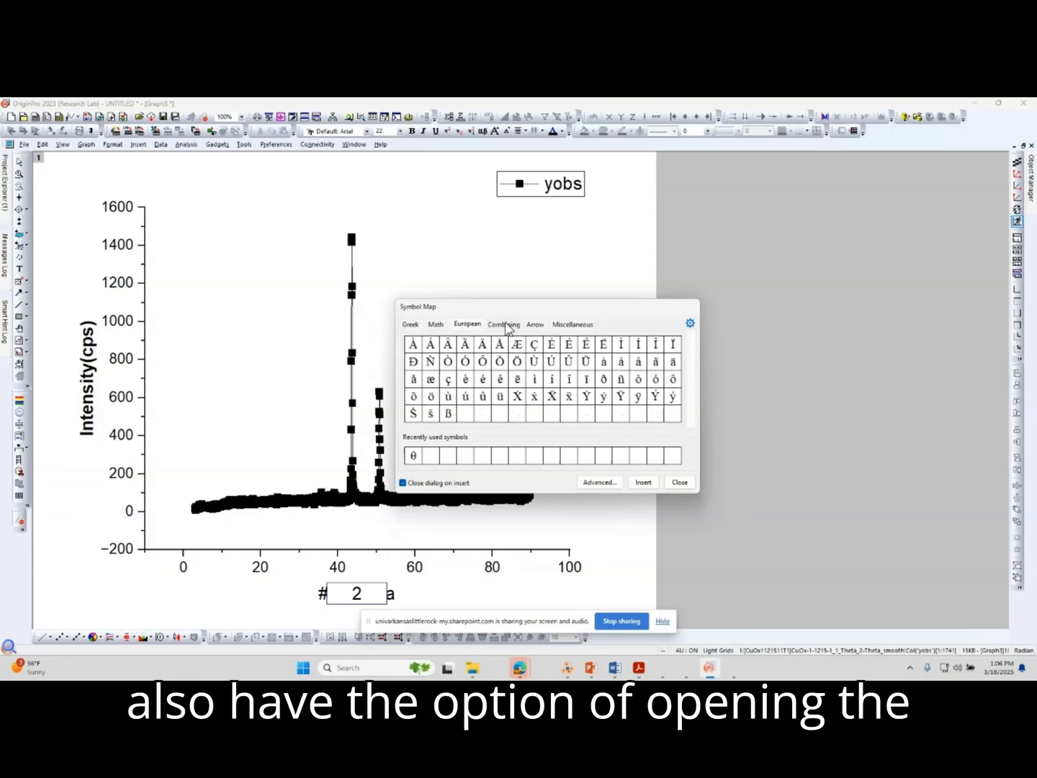
pyautogui.click(506, 324)
pyautogui.click(535, 325)
pyautogui.click(574, 324)
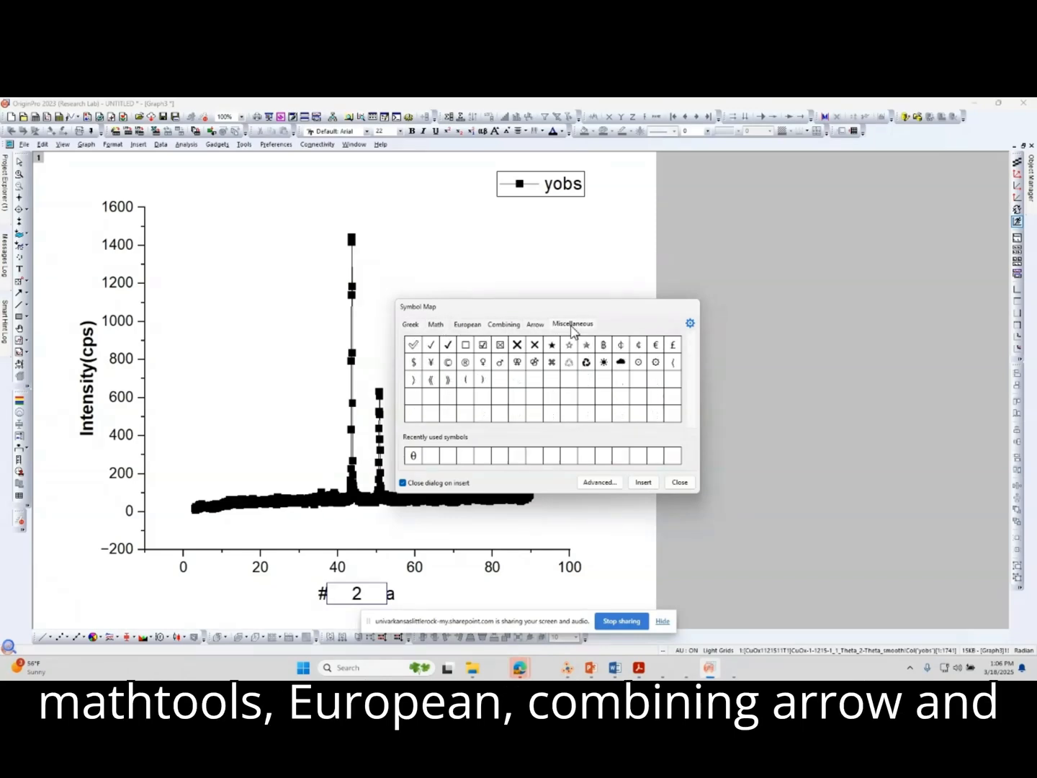
# Insert the Greek theta symbol after the 2 and complete the X-axis title as 2θ (degrees).
pyautogui.click(412, 325)
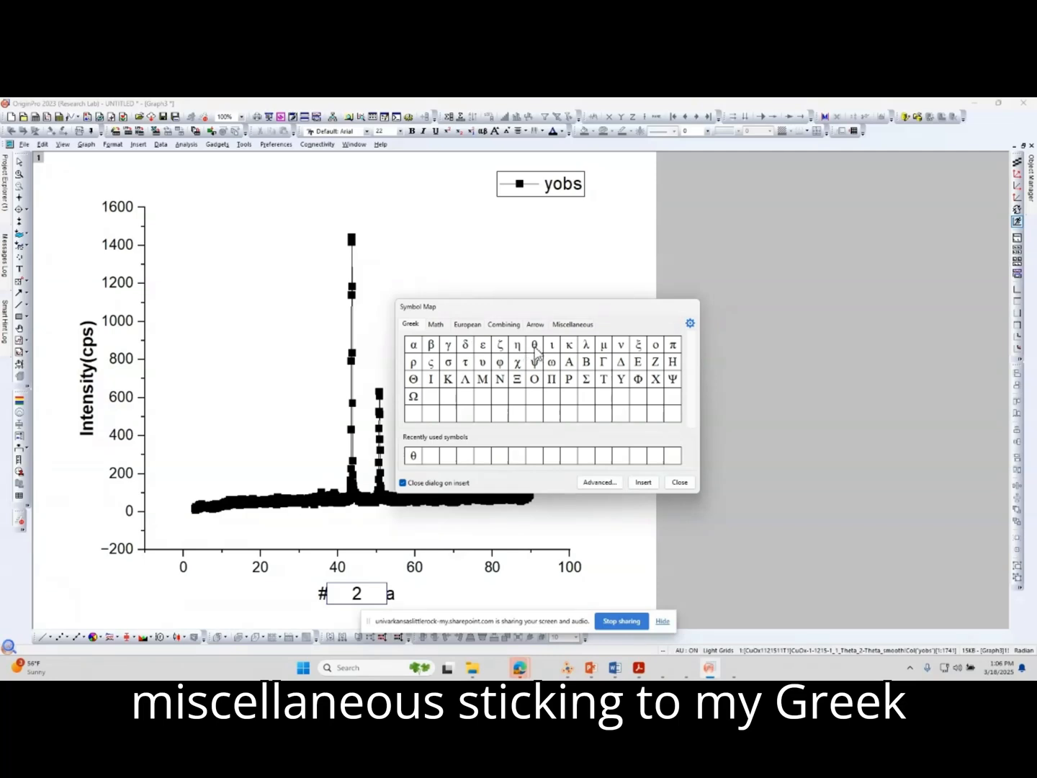
pyautogui.click(536, 348)
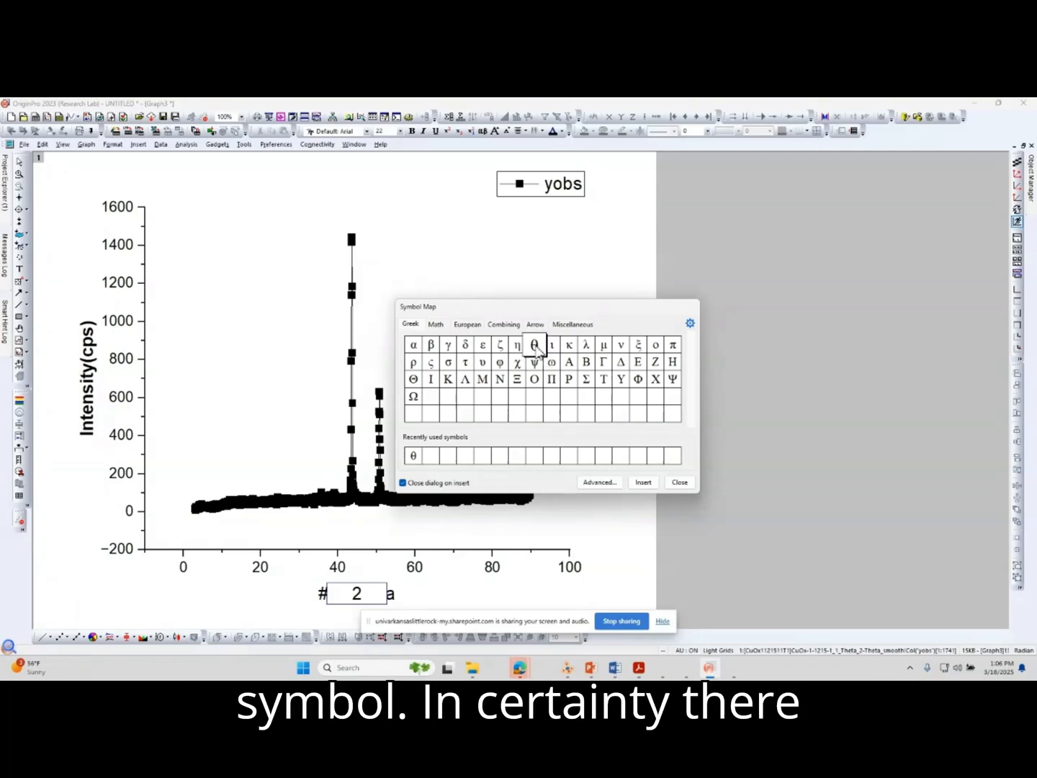
pyautogui.click(644, 483)
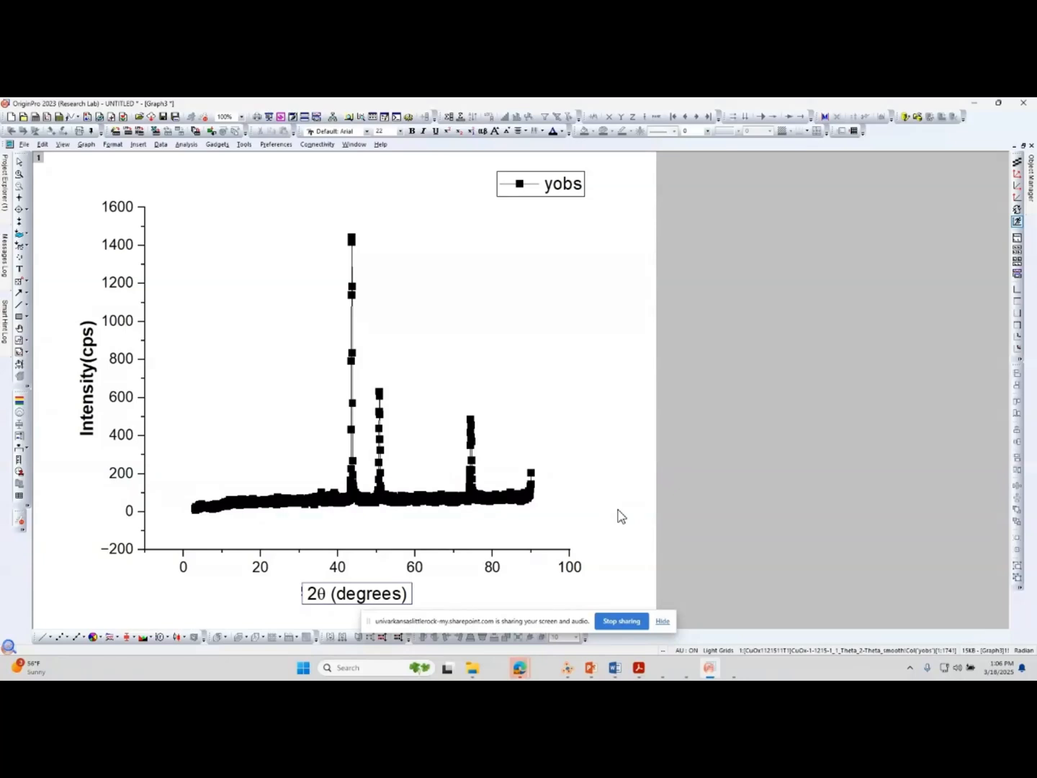
# Make the entire X-axis title bold and finish editing it.
pyautogui.hotkey('ctrl', 'a')
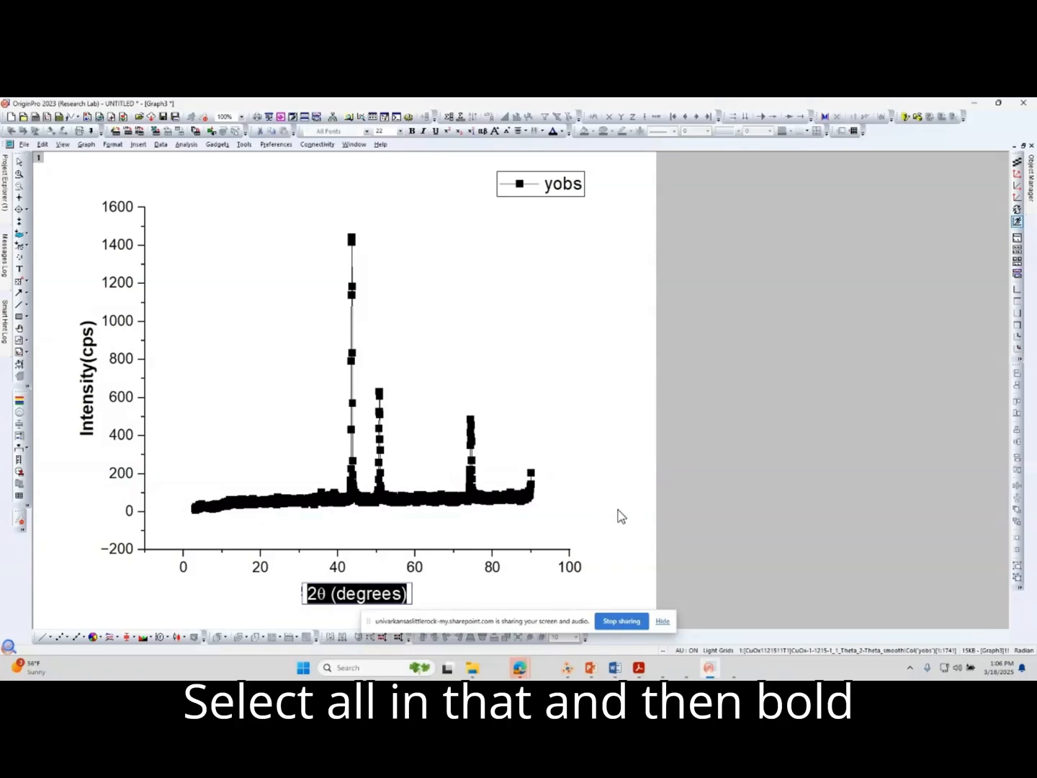
pyautogui.hotkey('ctrl', 'b')
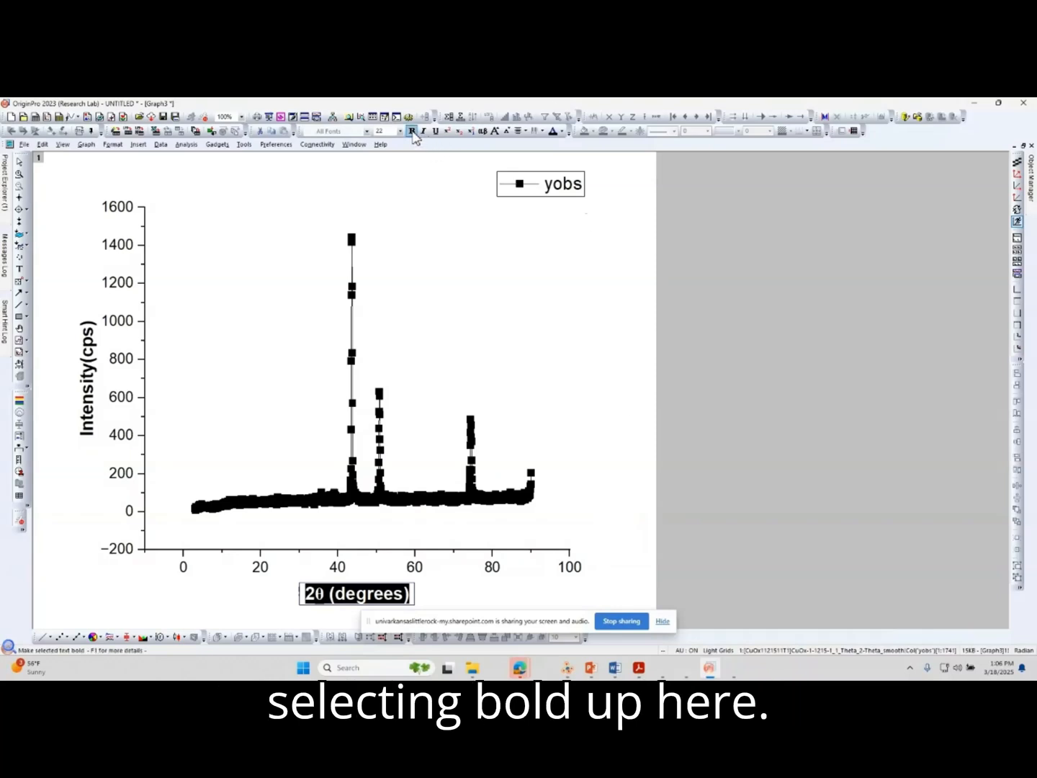
pyautogui.click(745, 483)
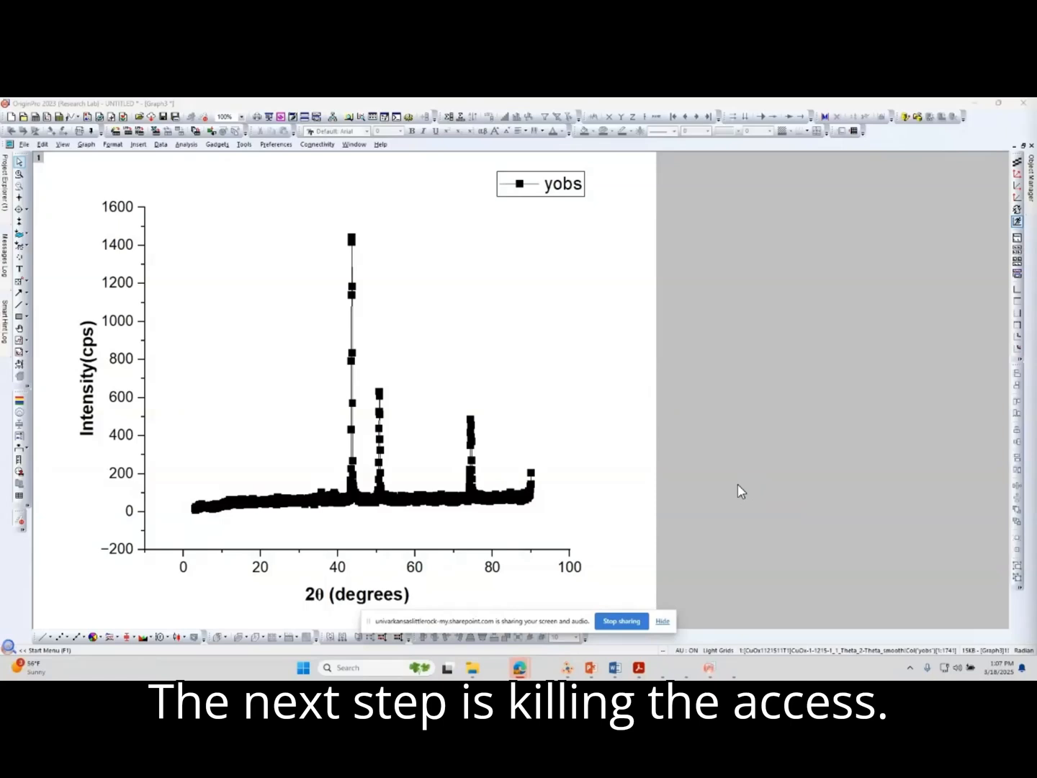
# Set the horizontal axis scale from 20 to 80 with a major tick increment of 5 and apply it.
pyautogui.click(493, 569)
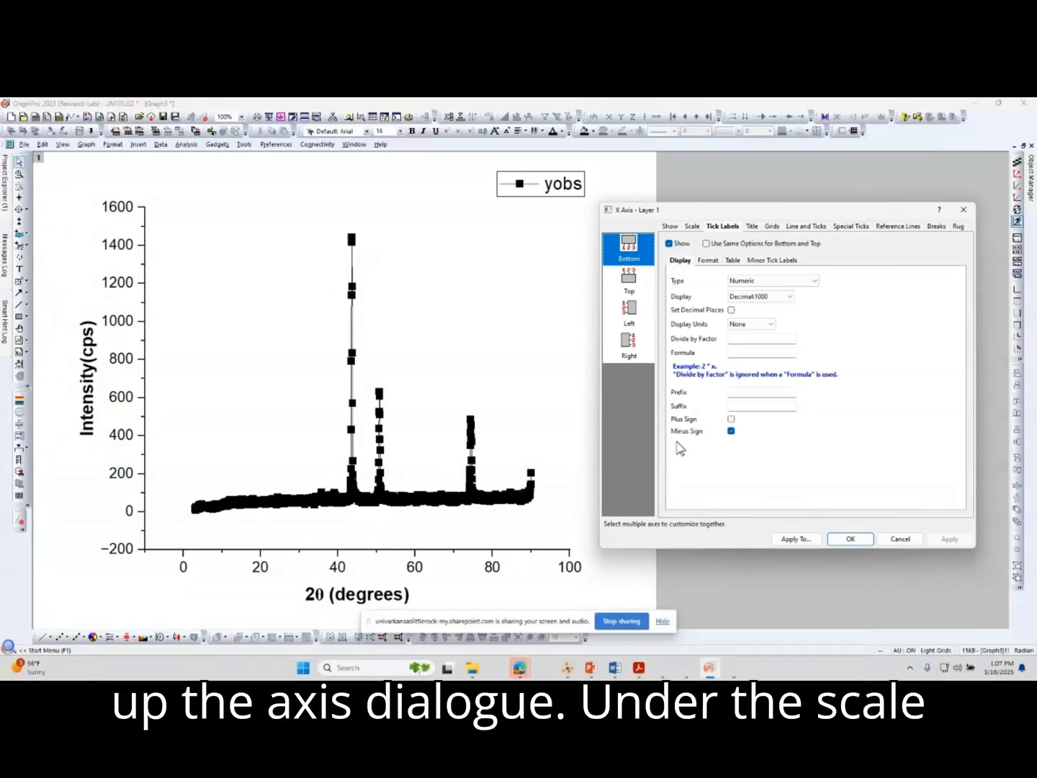
pyautogui.click(691, 226)
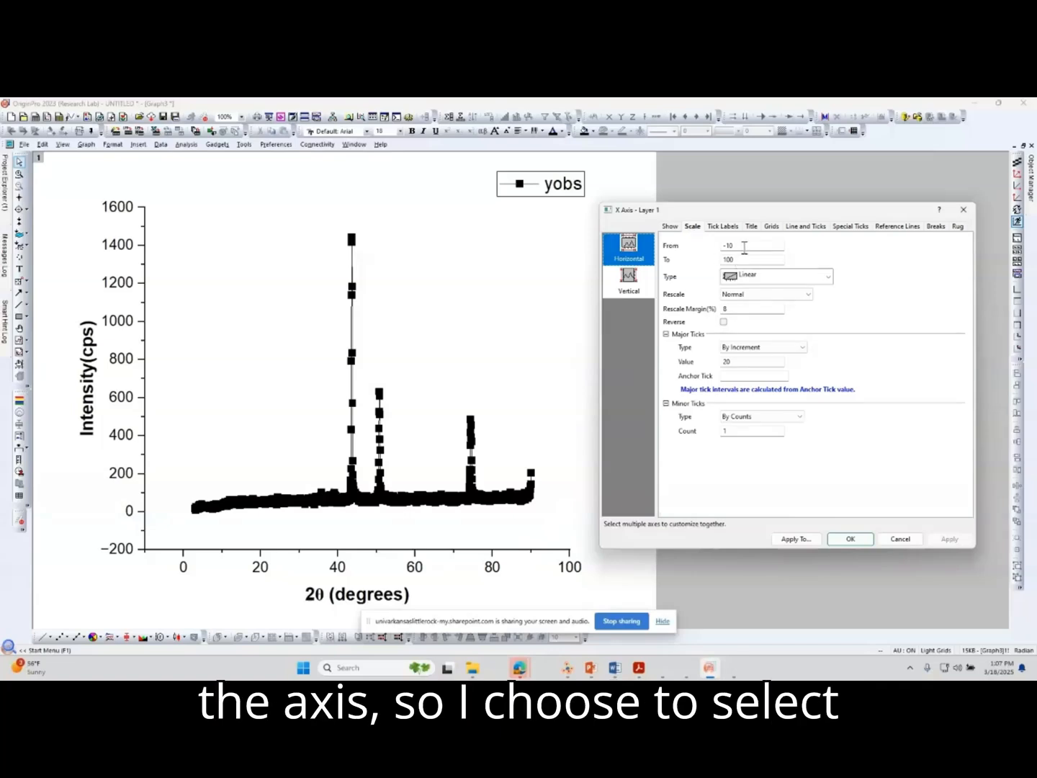
pyautogui.moveTo(745, 246); pyautogui.dragTo(722, 242)
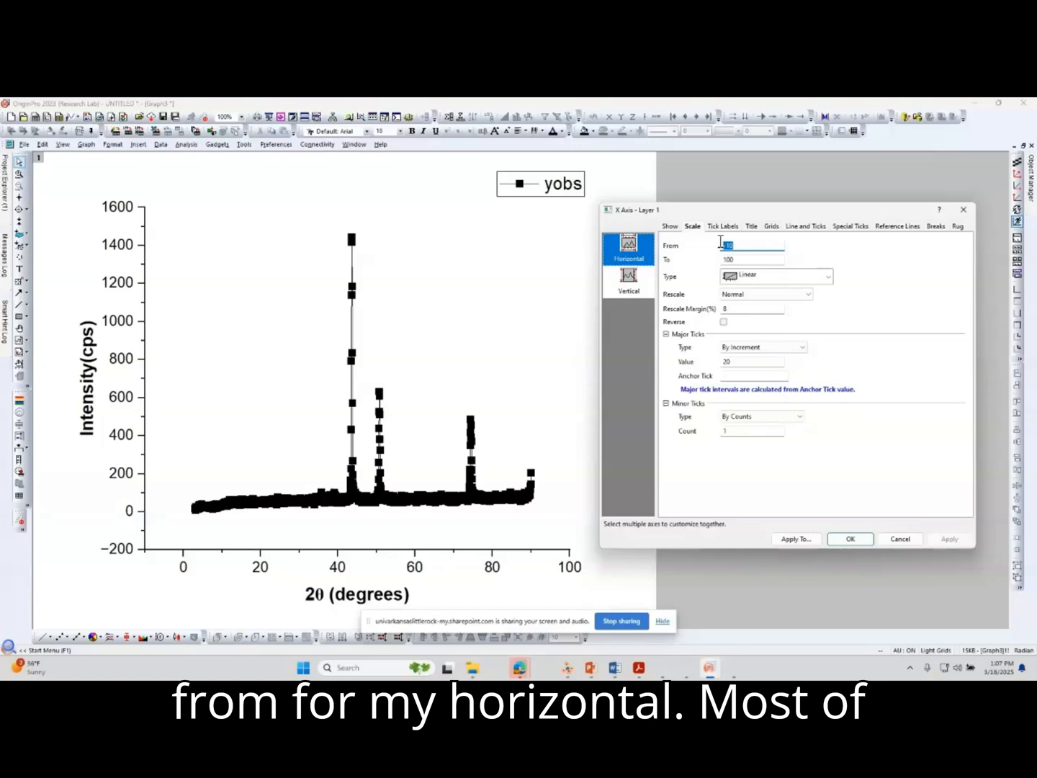
pyautogui.write('0')
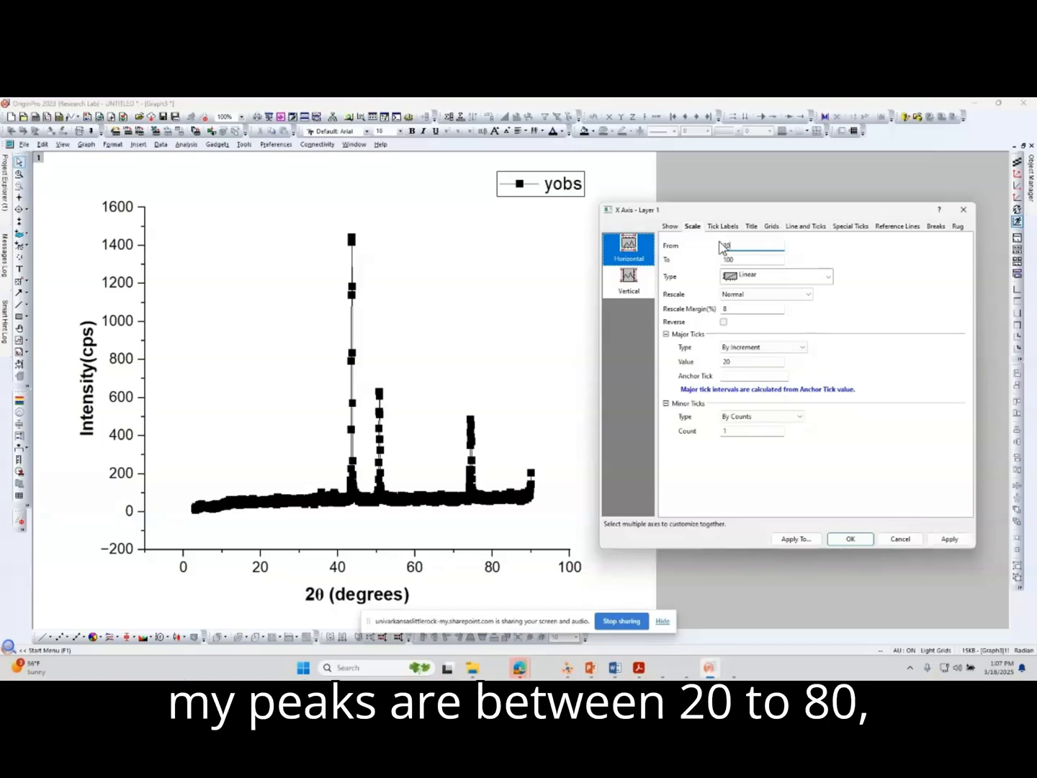
pyautogui.moveTo(742, 263); pyautogui.dragTo(711, 259)
pyautogui.write('80')
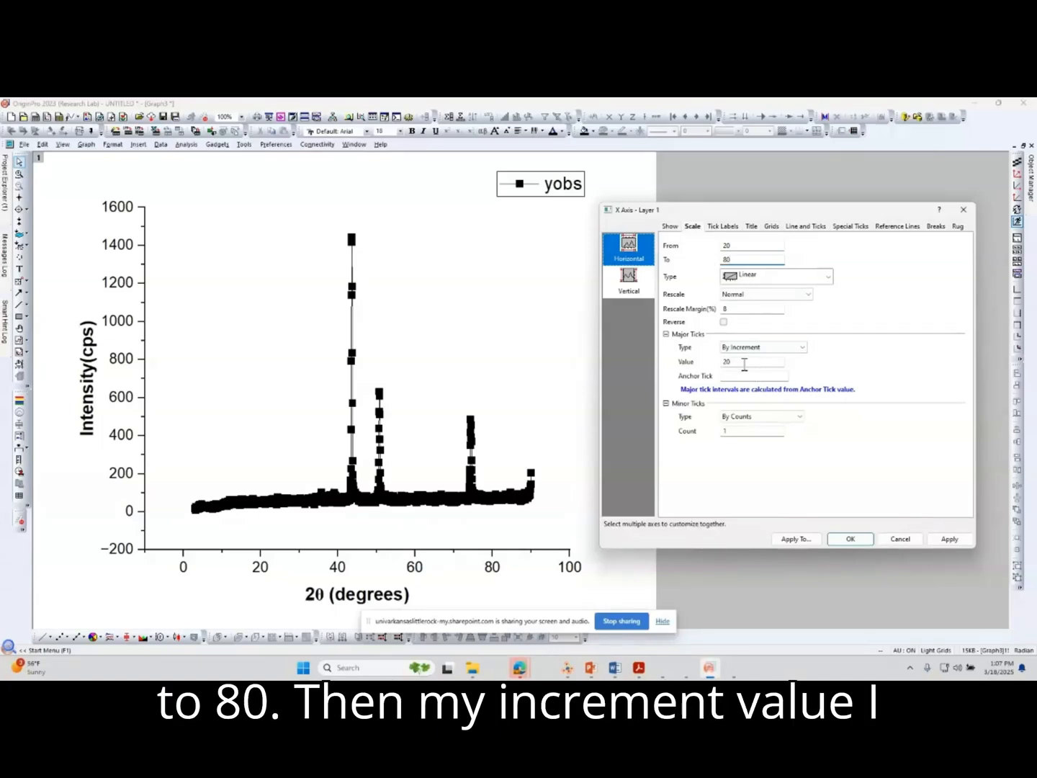
pyautogui.moveTo(744, 358); pyautogui.dragTo(704, 361)
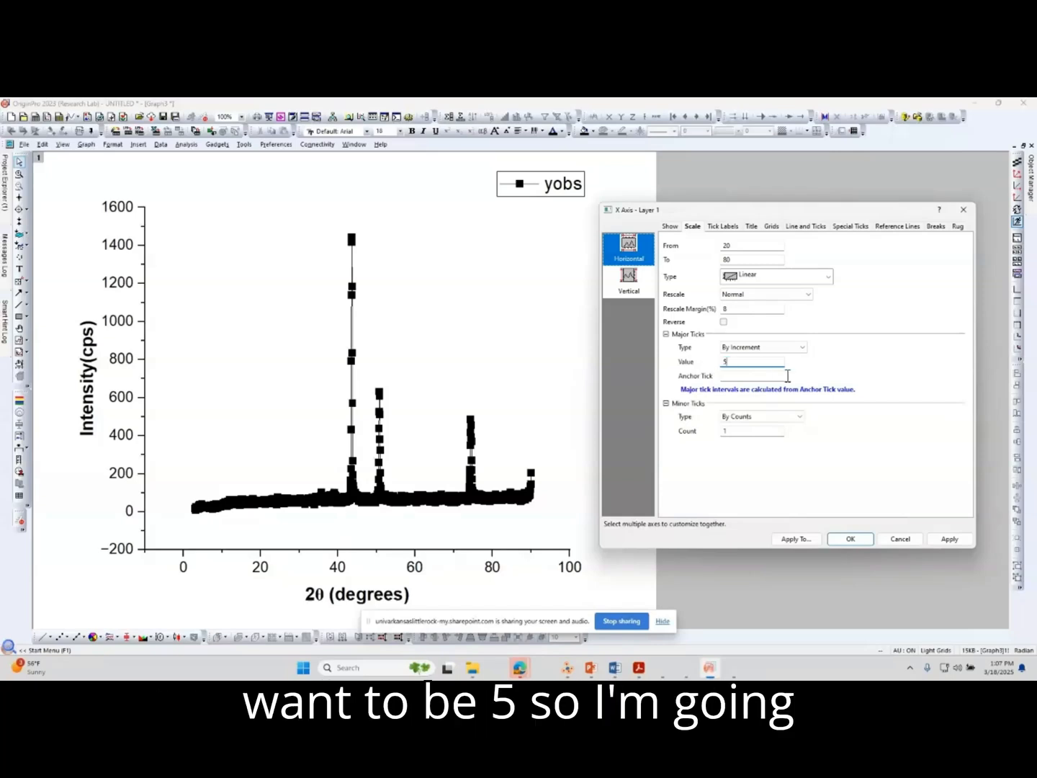
pyautogui.click(948, 542)
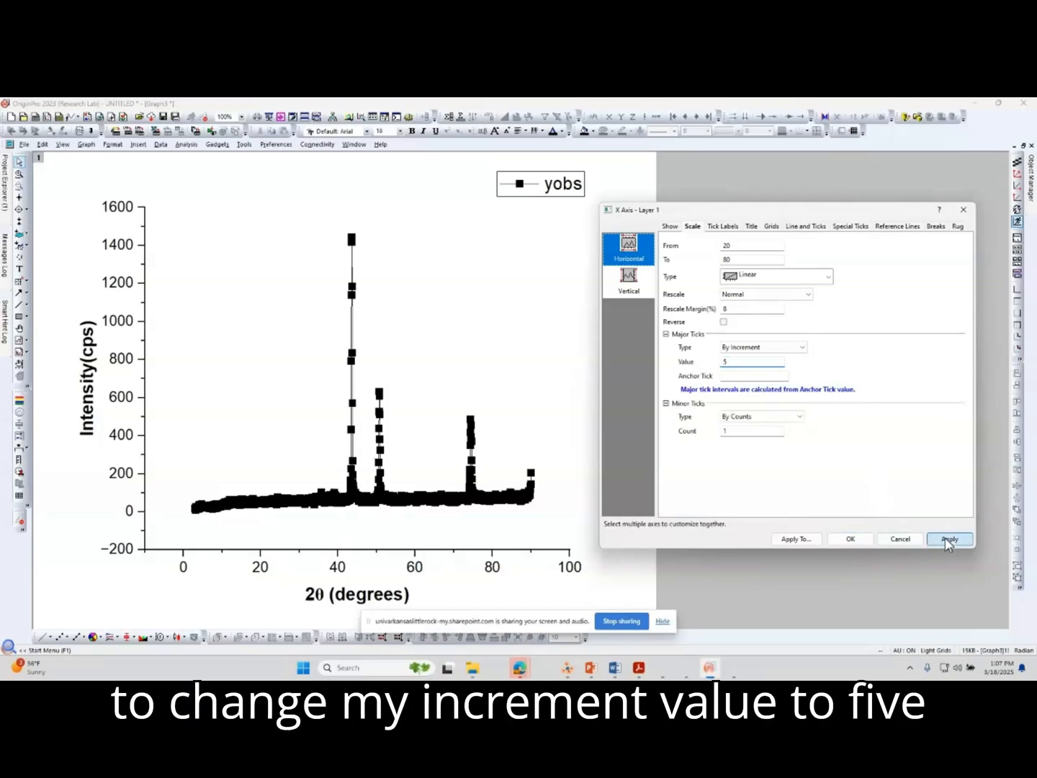
# Set the bottom axis major tick style to In and its minor tick style to None.
pyautogui.click(806, 227)
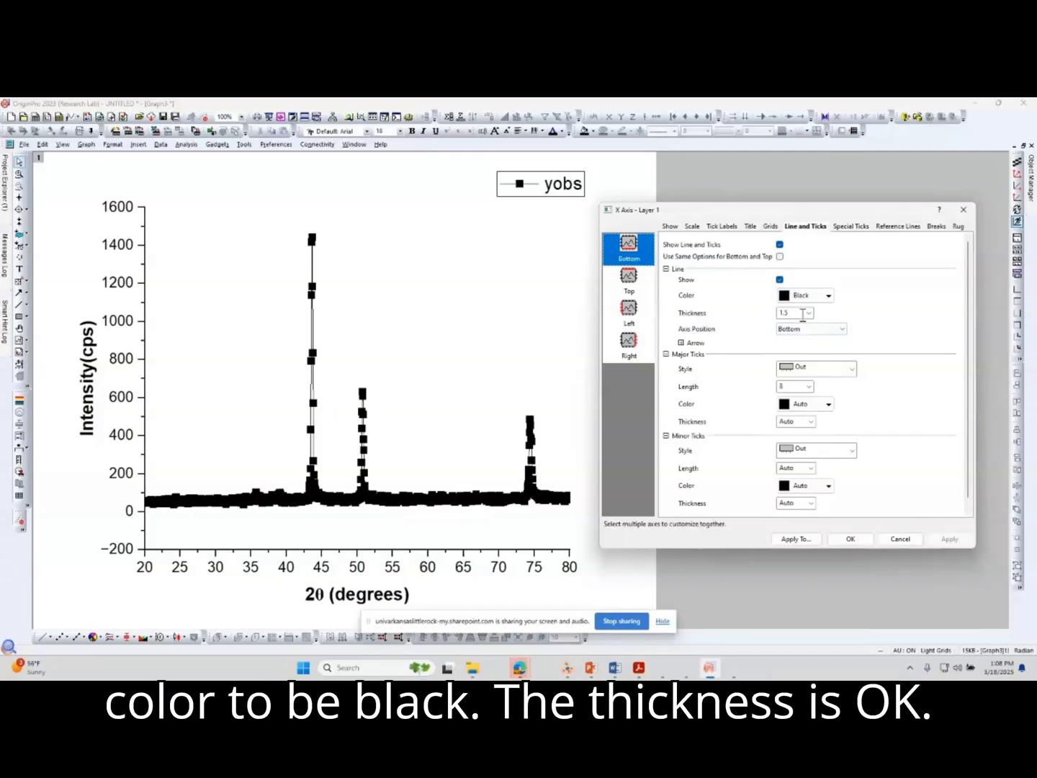
pyautogui.click(852, 371)
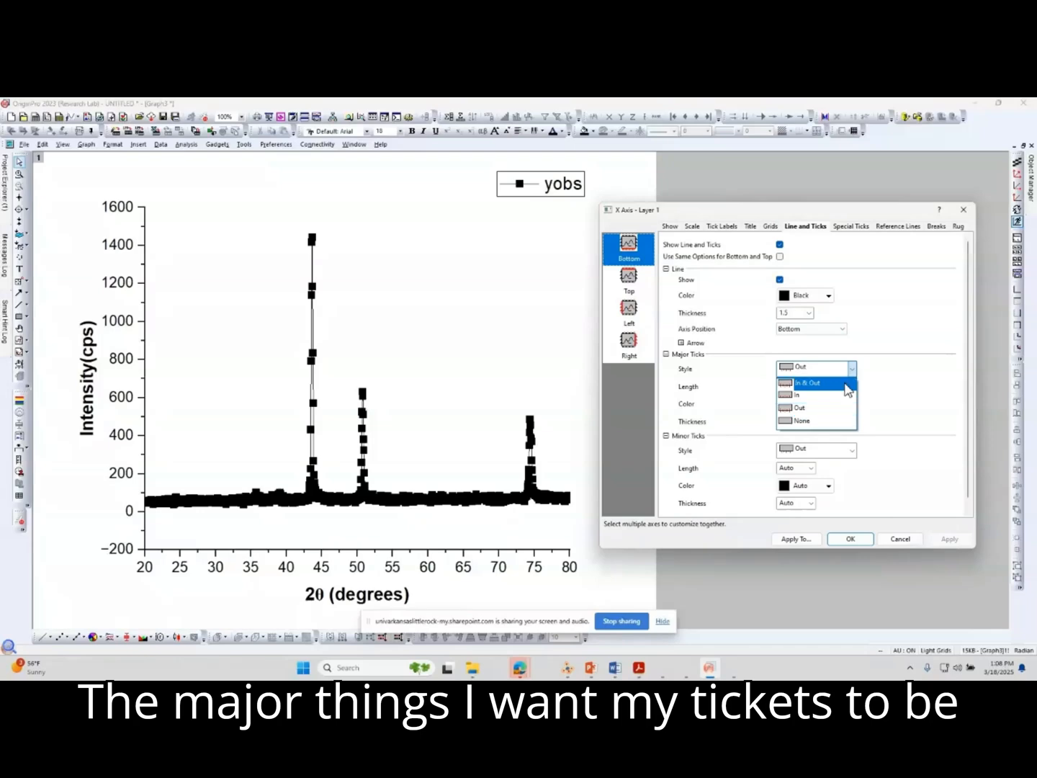
pyautogui.click(841, 397)
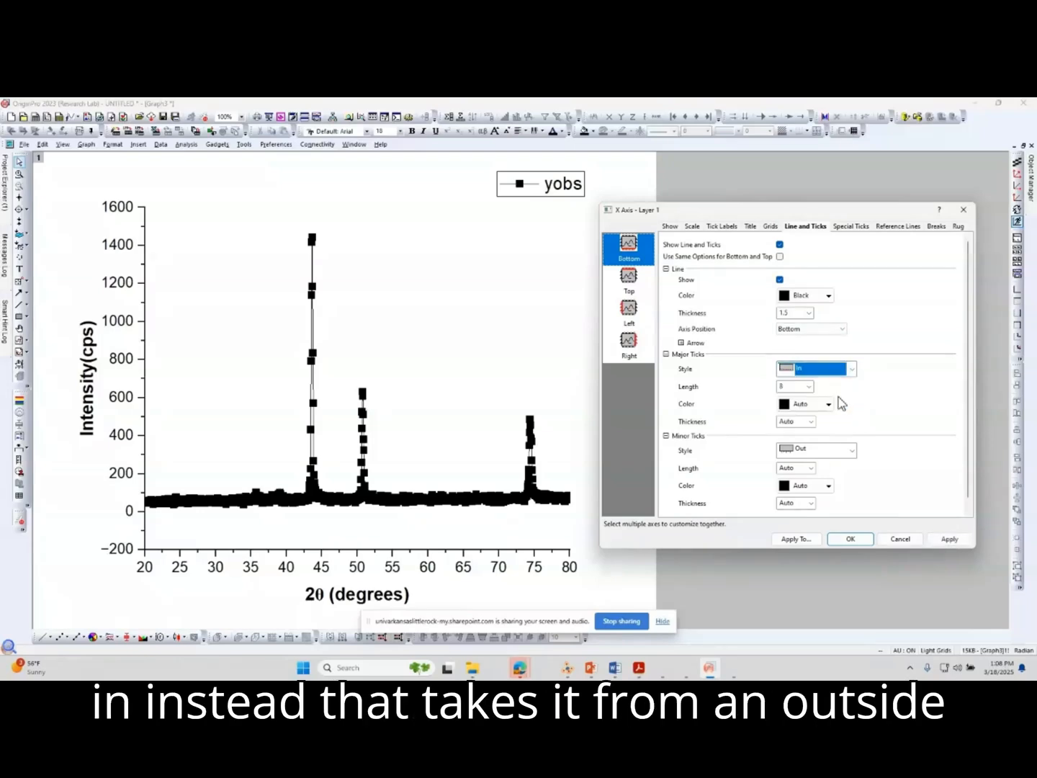
pyautogui.click(950, 538)
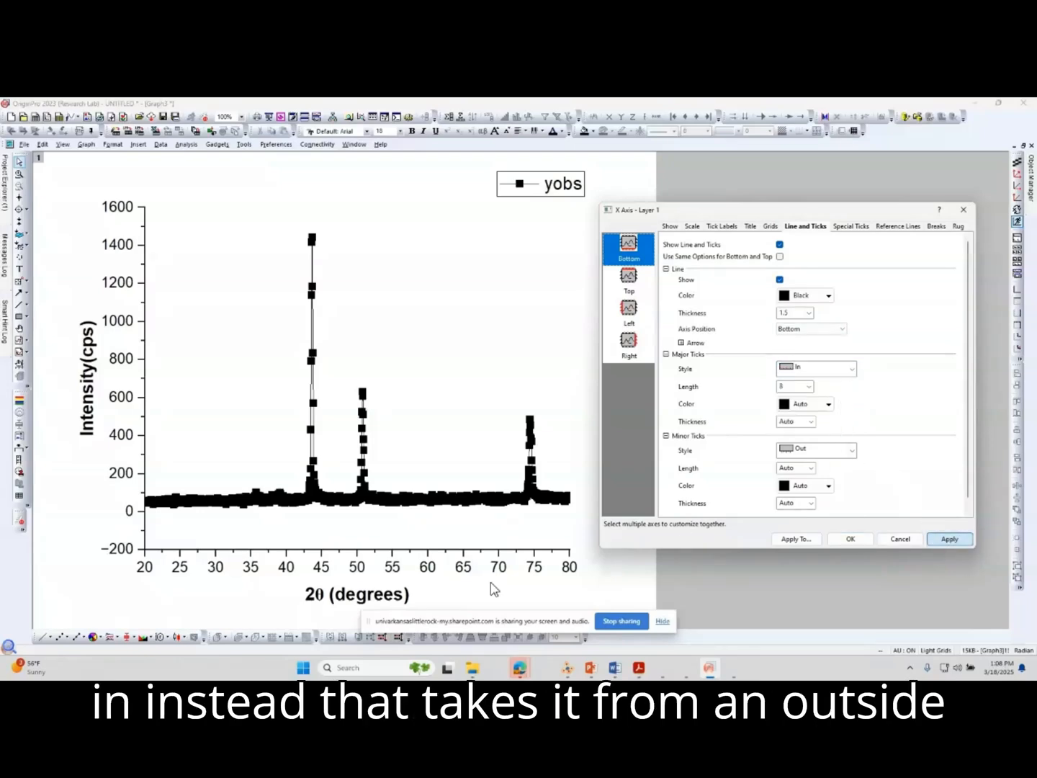
pyautogui.click(852, 451)
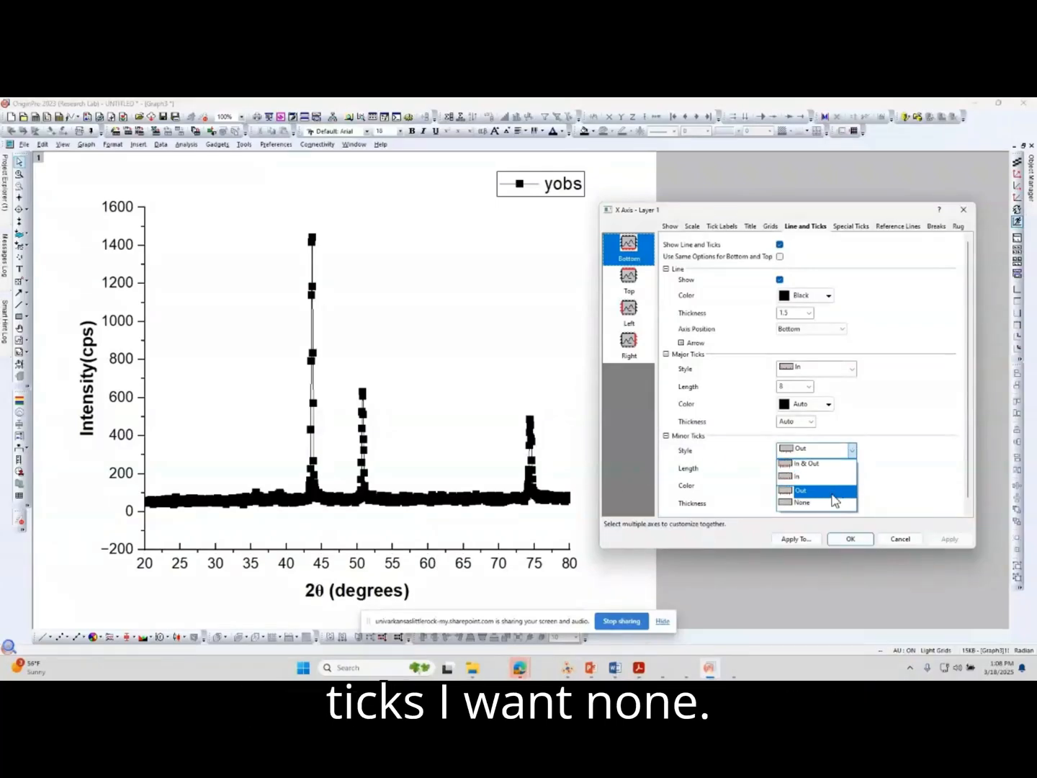
pyautogui.click(821, 502)
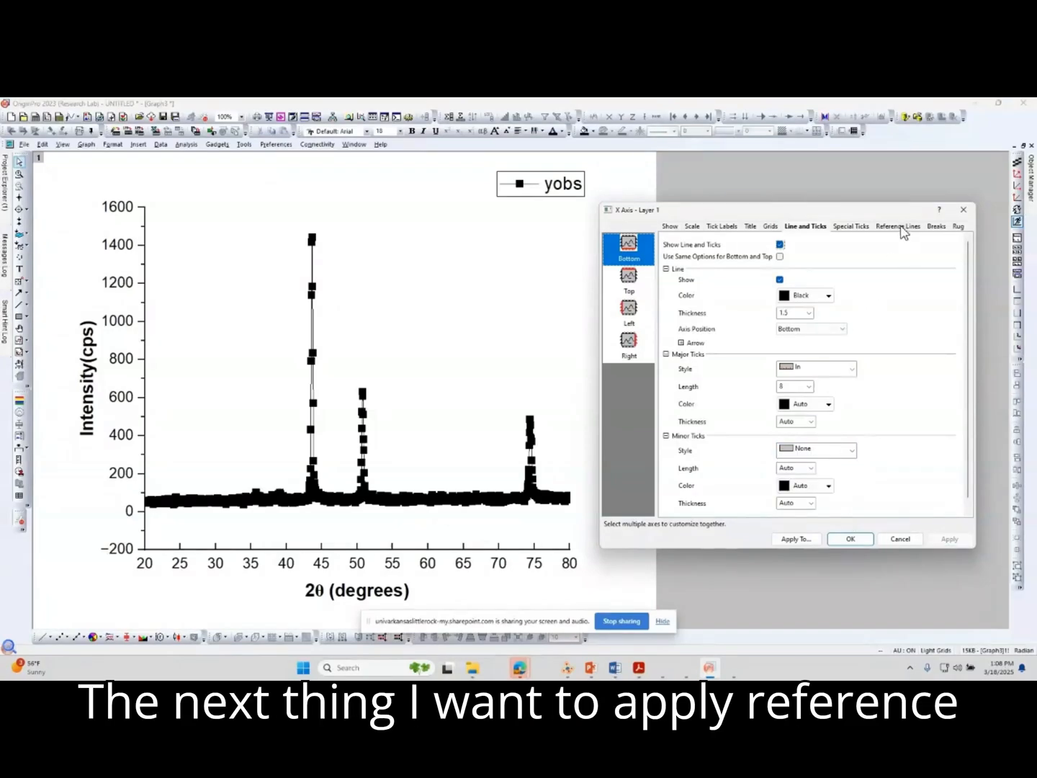
# Add vertical and horizontal reference lines at both Axis Begin and Axis End, applying each set.
pyautogui.click(900, 226)
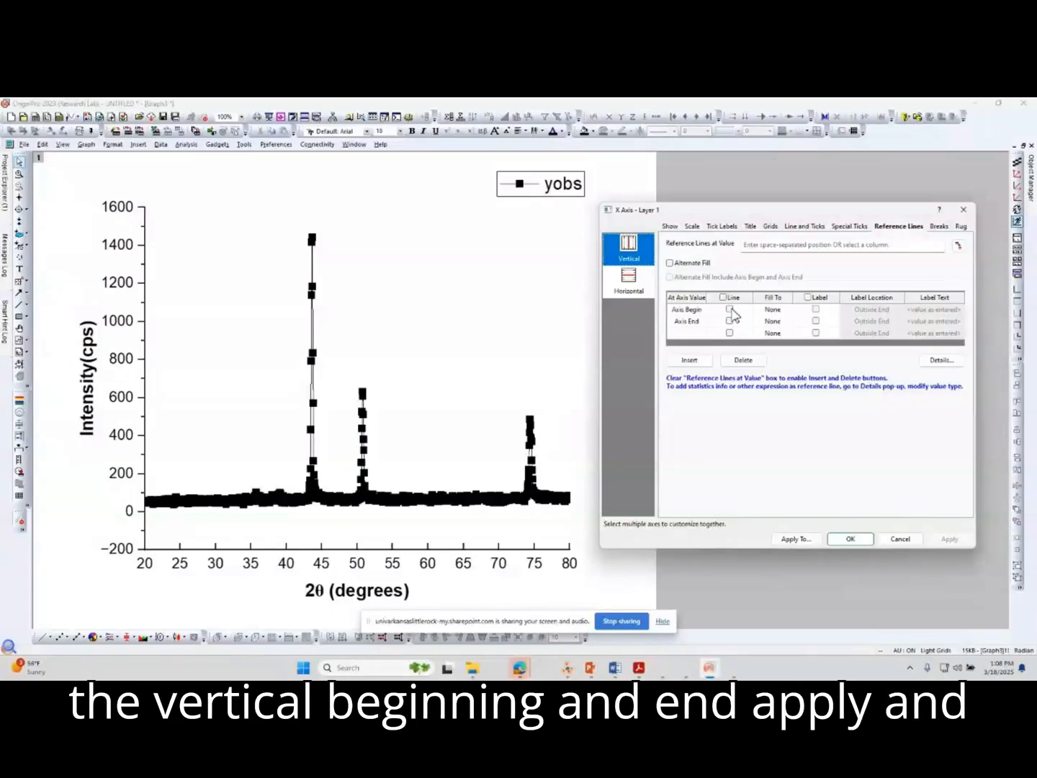
pyautogui.click(730, 308)
pyautogui.click(730, 321)
pyautogui.click(950, 539)
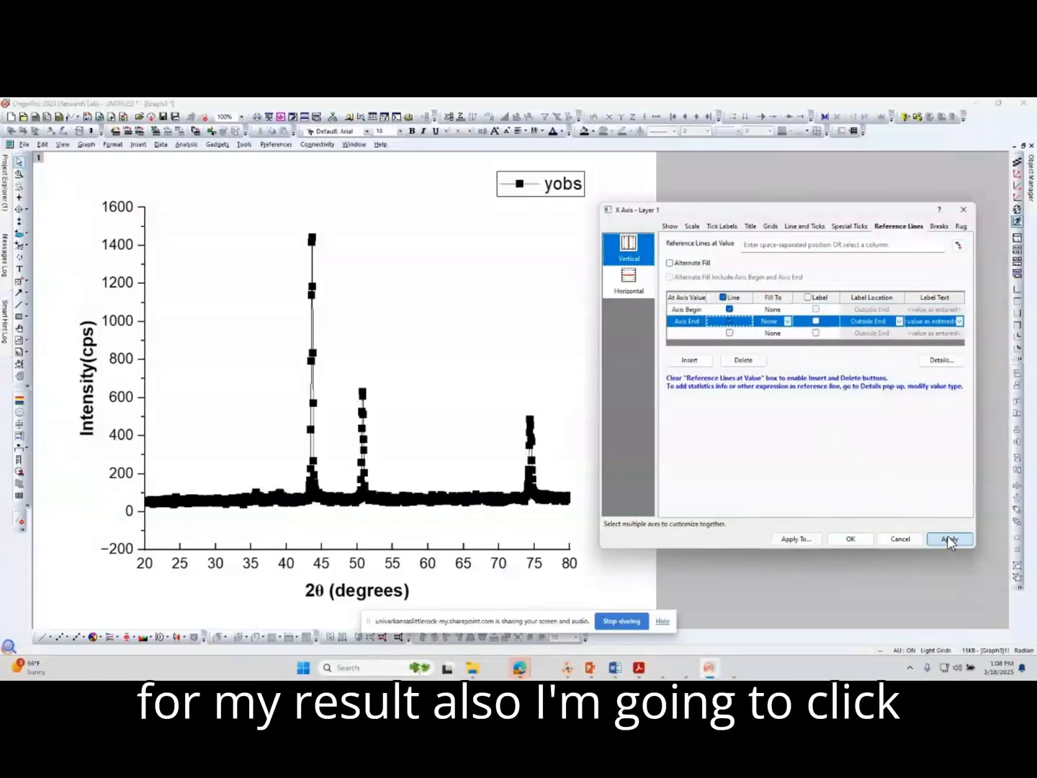
pyautogui.click(638, 286)
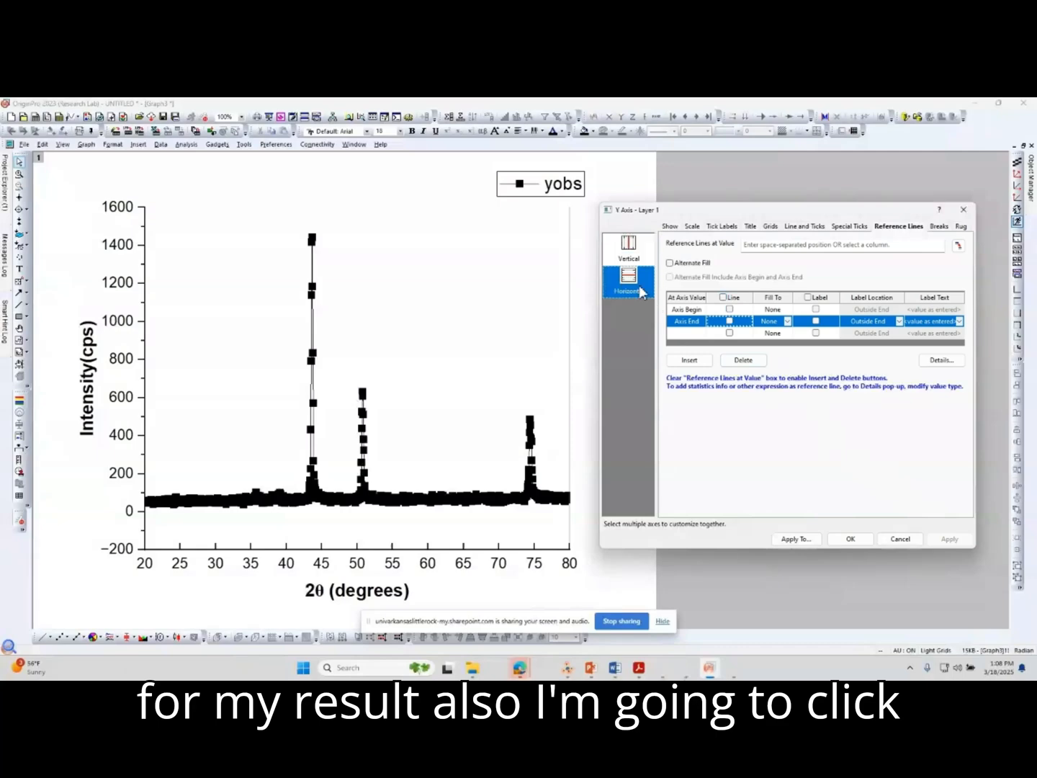
pyautogui.click(730, 309)
pyautogui.click(732, 322)
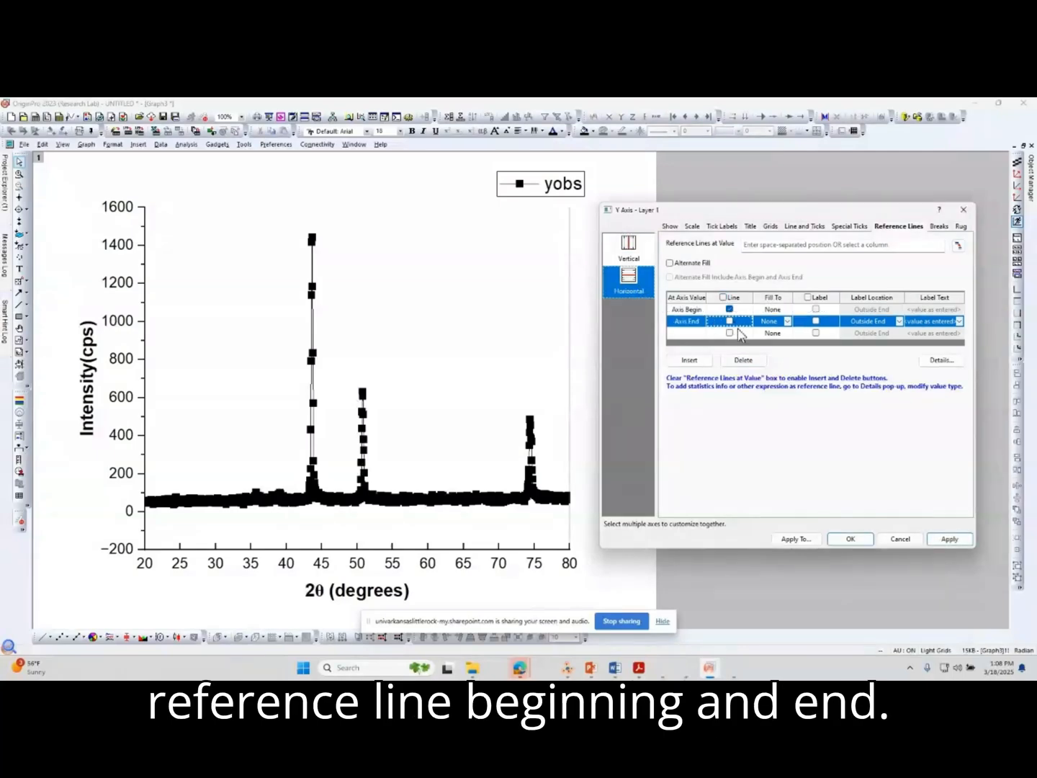
pyautogui.click(947, 540)
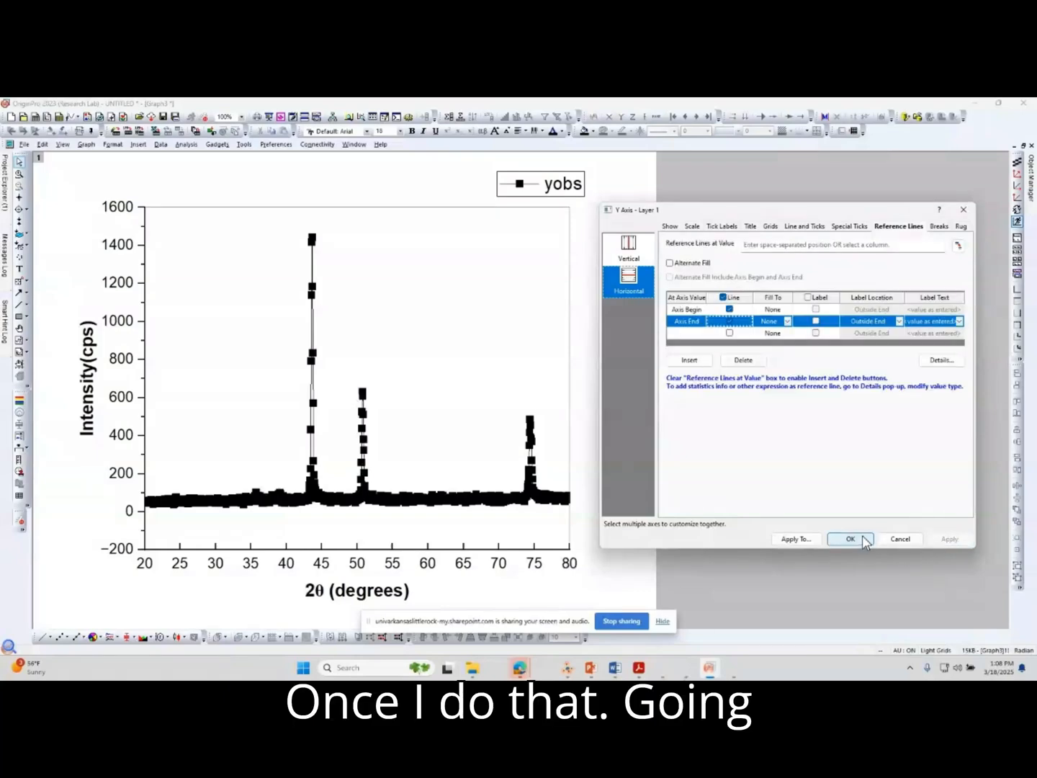
# Set the vertical axis scale from 0 to 600 and apply it.
pyautogui.click(694, 227)
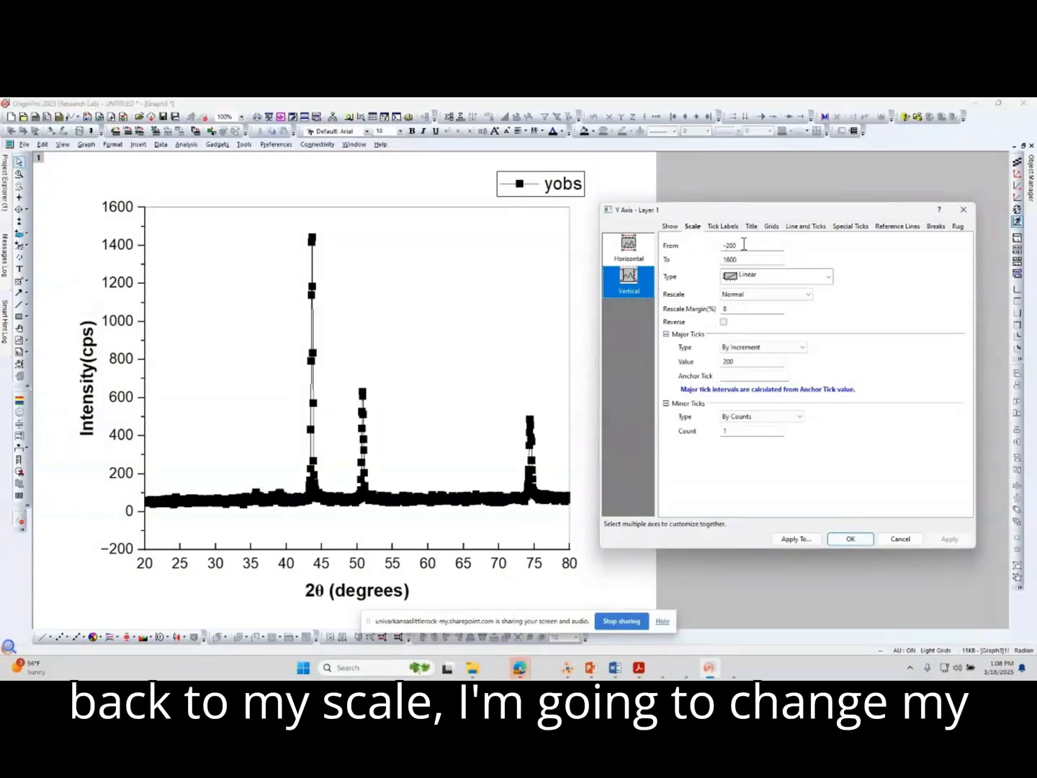
pyautogui.moveTo(747, 245); pyautogui.dragTo(710, 248)
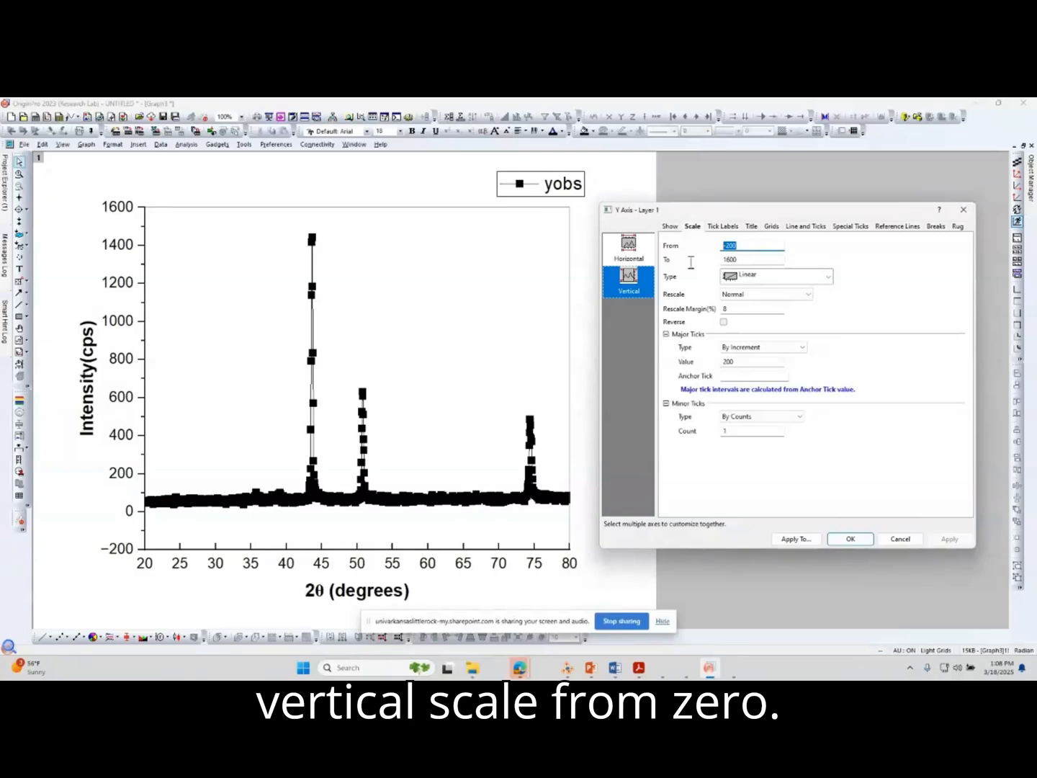
pyautogui.write('0')
pyautogui.moveTo(749, 263); pyautogui.dragTo(719, 262)
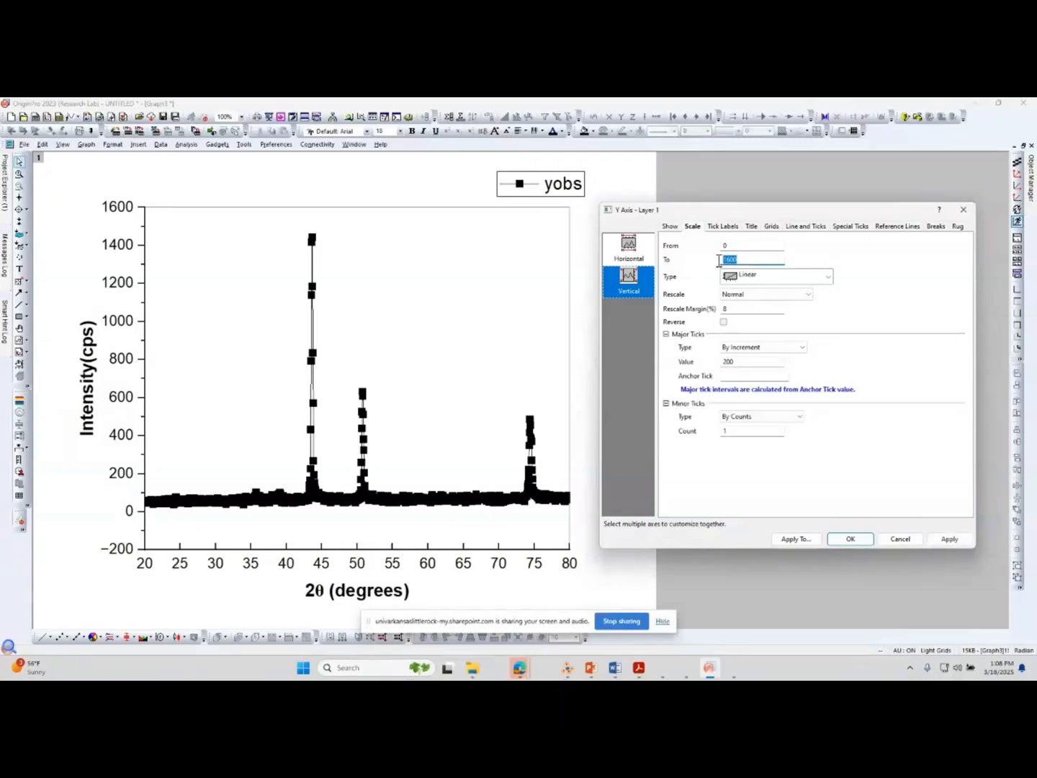
pyautogui.write('600')
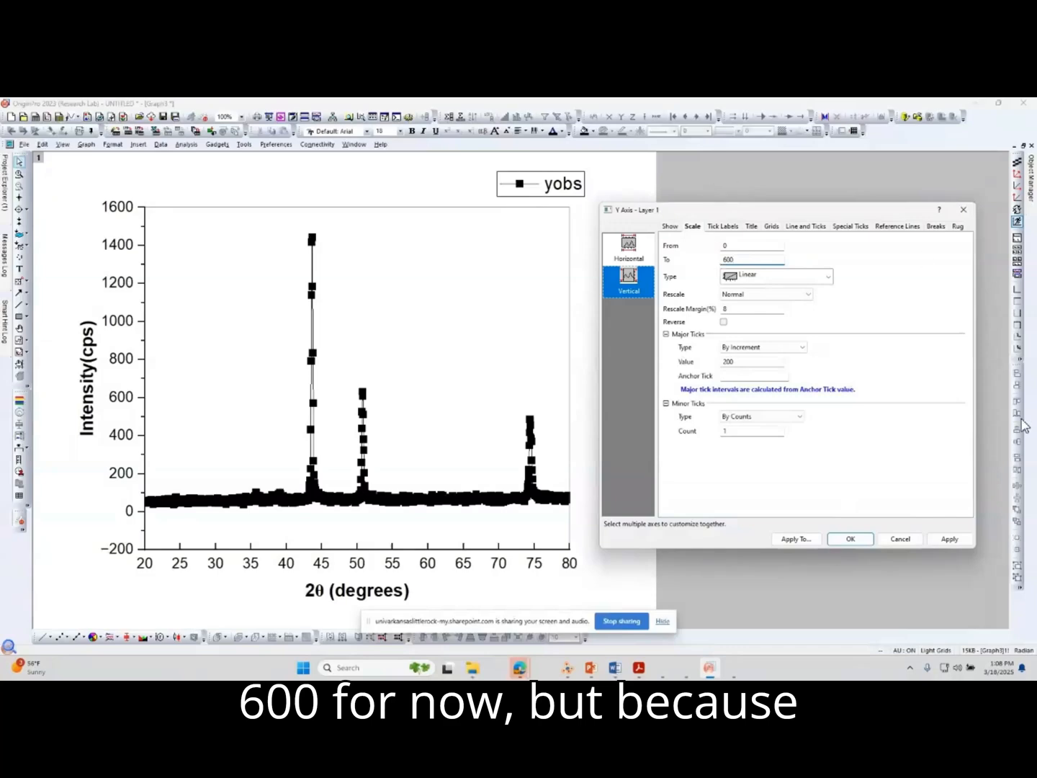
pyautogui.click(951, 539)
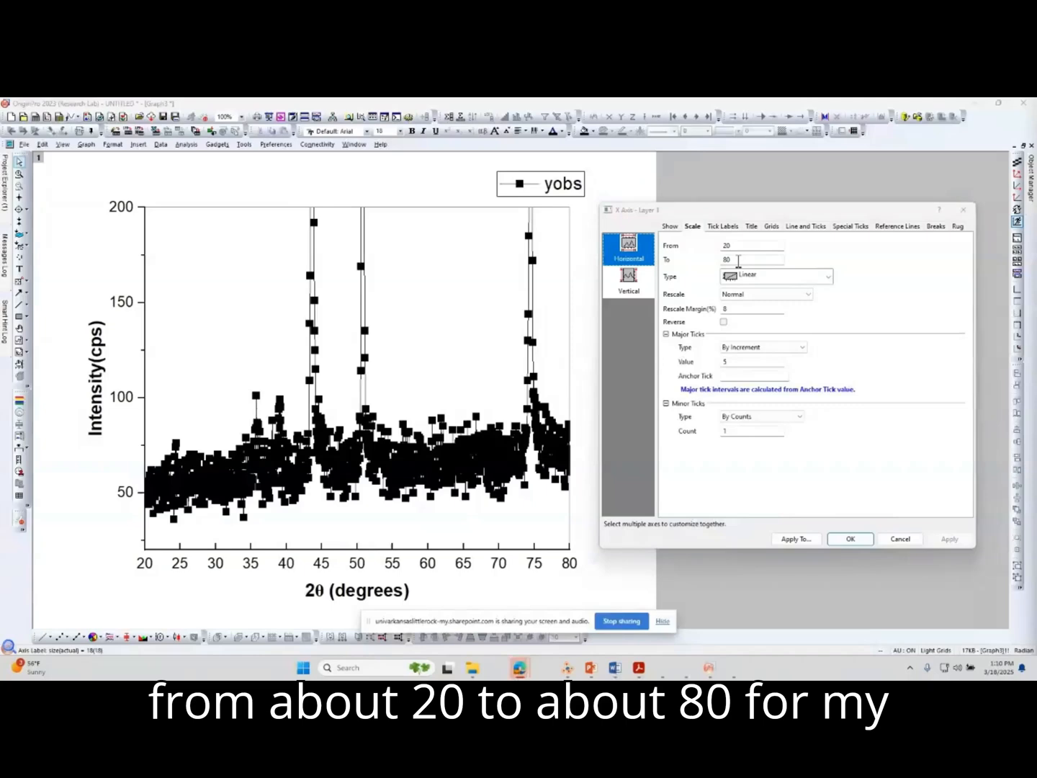
# Check the vertical axis scale settings and close the axis dialog, accepting the settings.
pyautogui.click(628, 282)
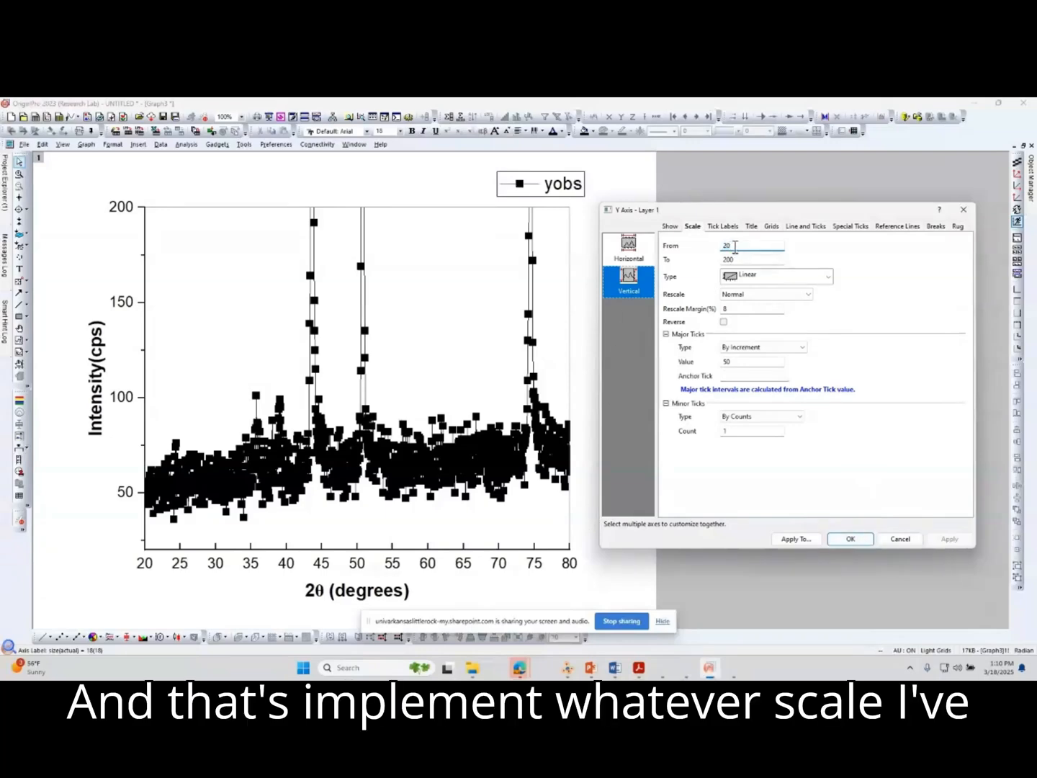
pyautogui.click(852, 540)
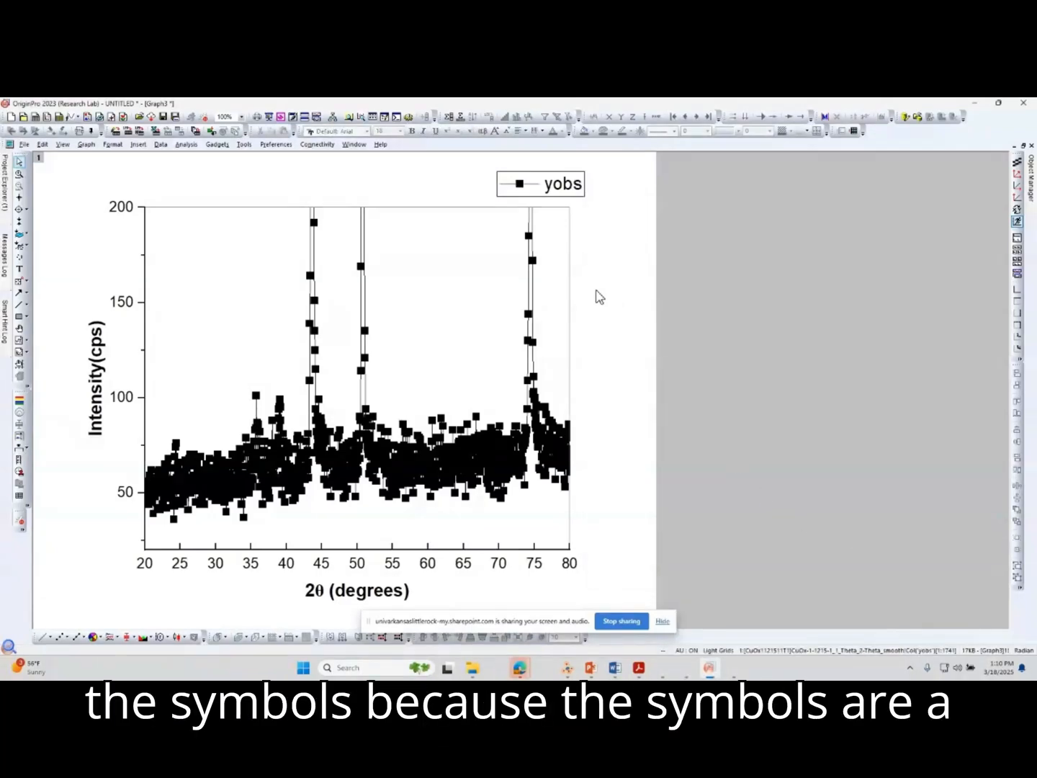
# Open the plot details of the yobs curve and set its symbol size to 1 point.
pyautogui.moveTo(533, 320)
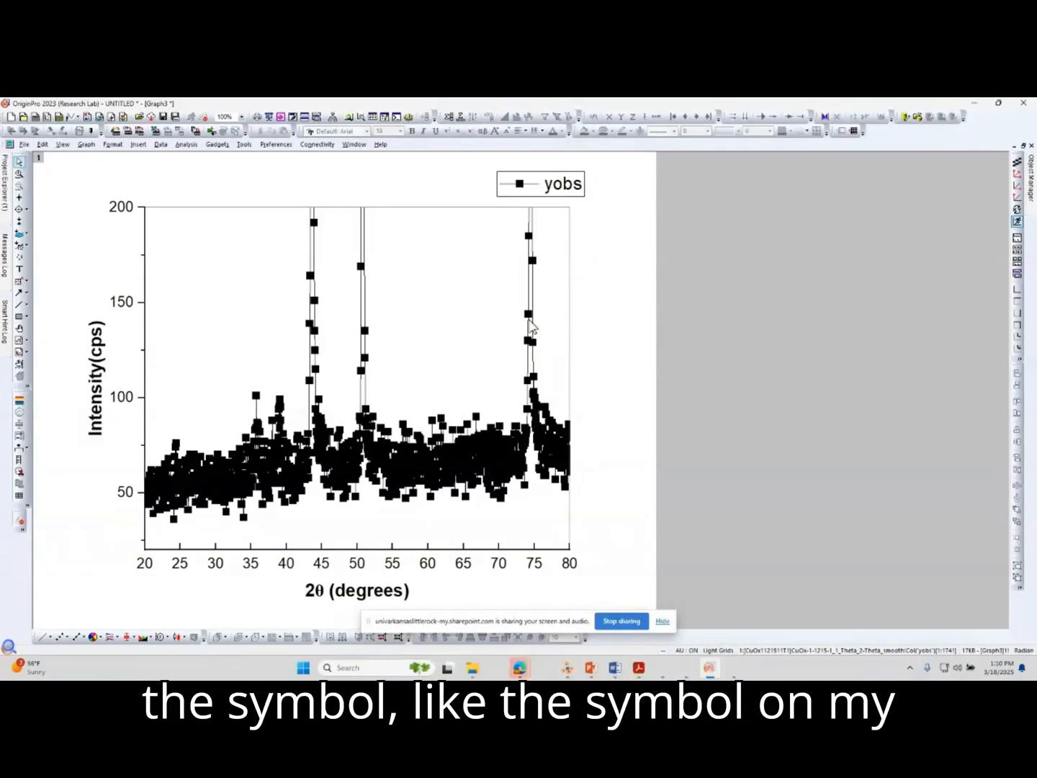
pyautogui.doubleClick(534, 327)
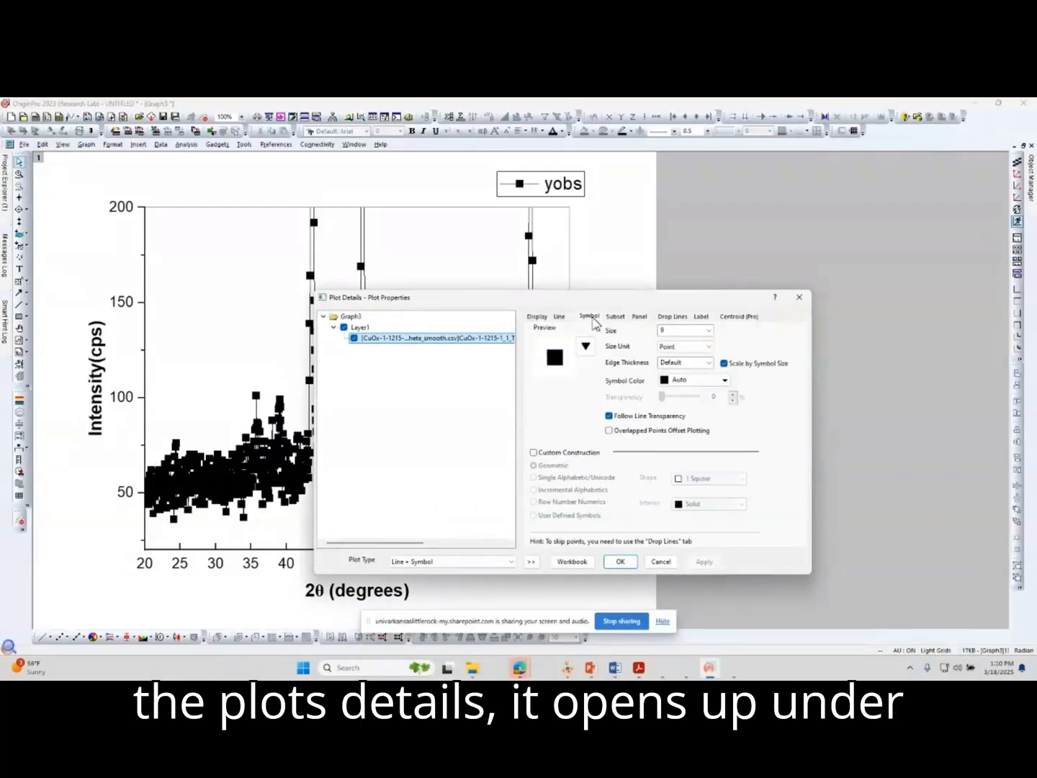
pyautogui.click(708, 331)
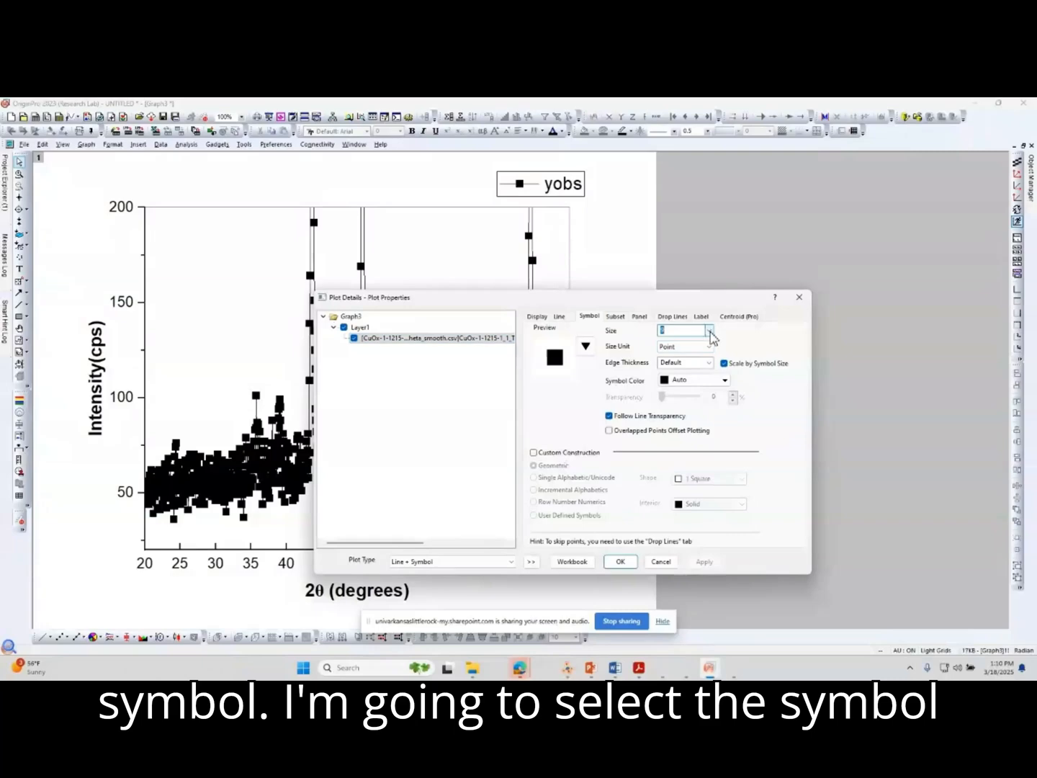
pyautogui.click(710, 331)
pyautogui.click(685, 347)
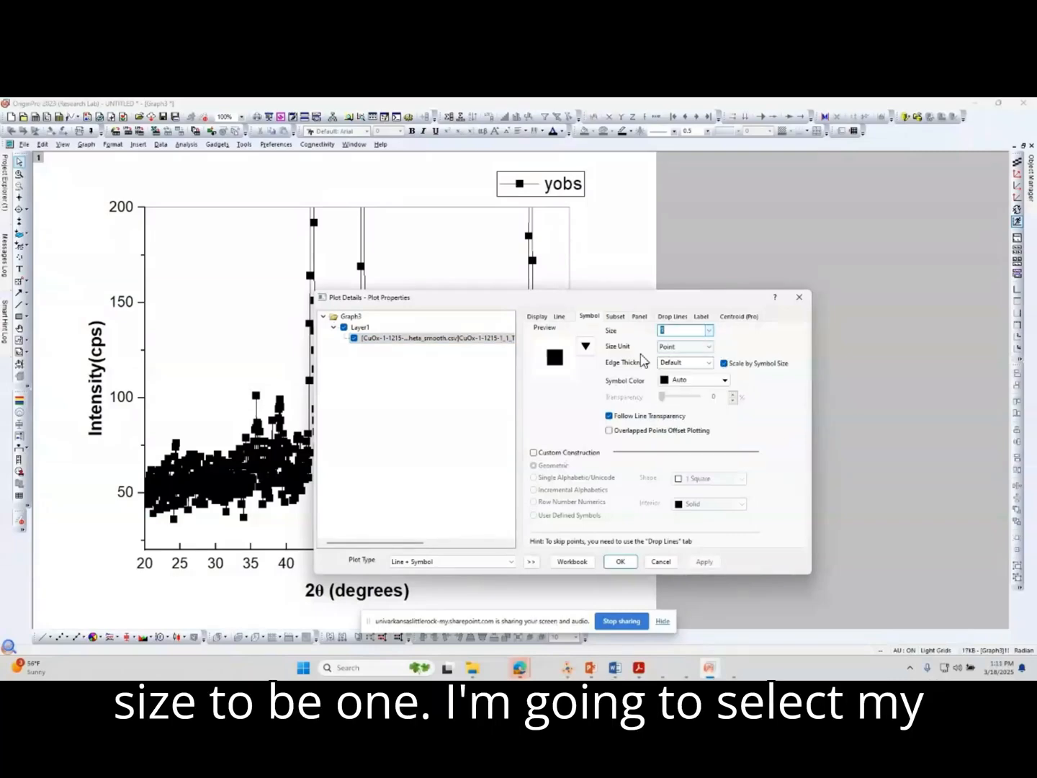
# Change the curve's symbol shape to a filled circle and apply it together with the new symbol size.
pyautogui.click(579, 352)
pyautogui.click(528, 383)
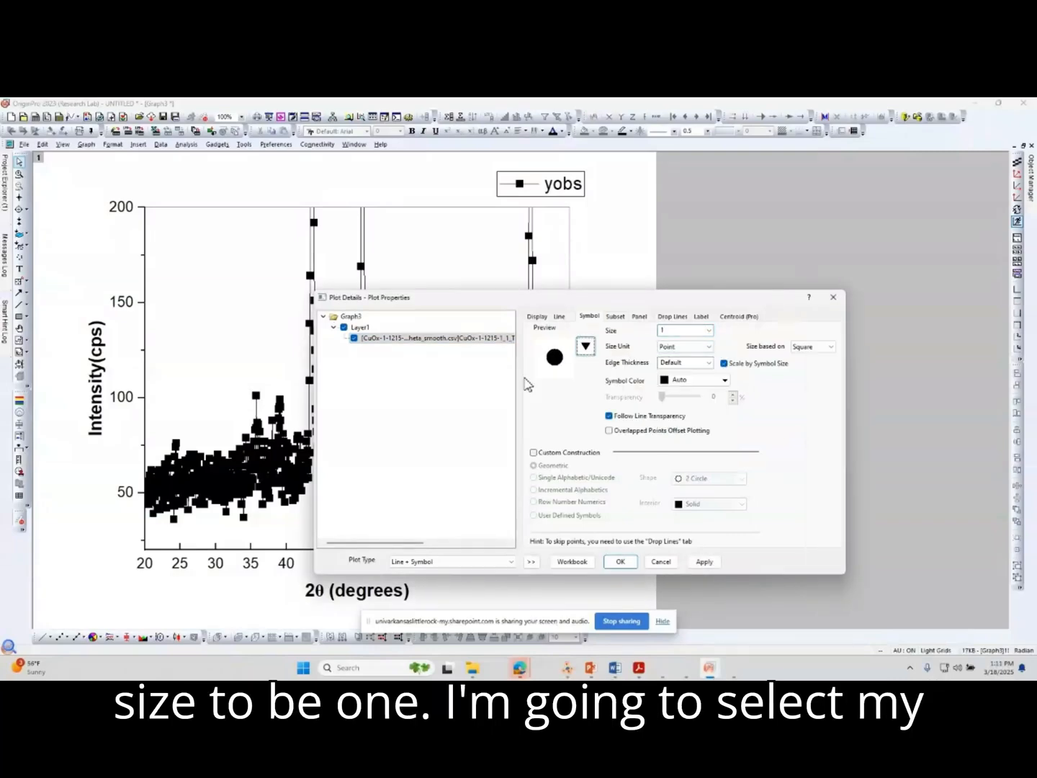
pyautogui.click(706, 564)
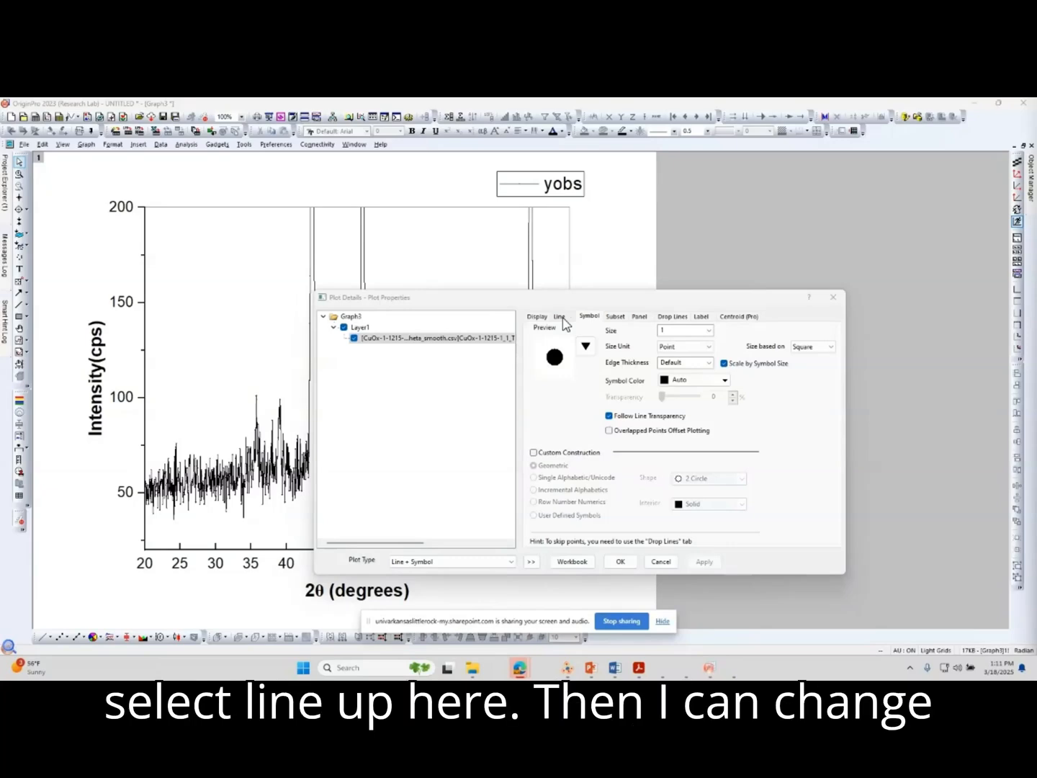
# Set the curve's line width to 2 and its color to red, apply, and close the plot details.
pyautogui.click(561, 317)
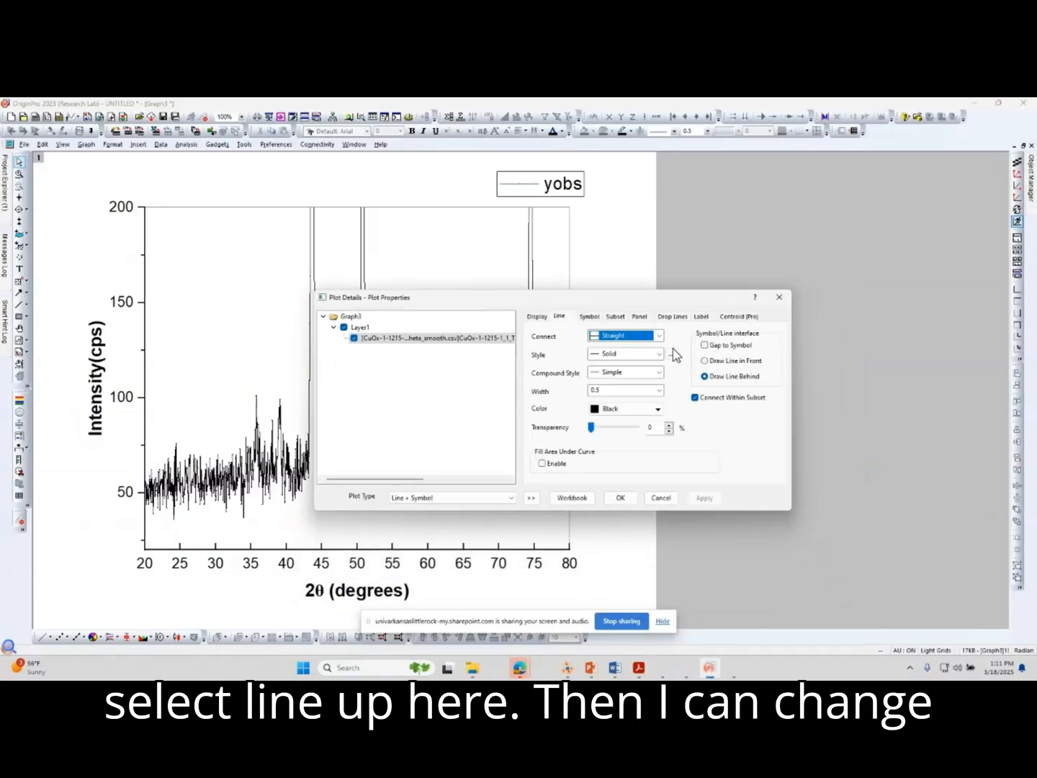
pyautogui.click(661, 391)
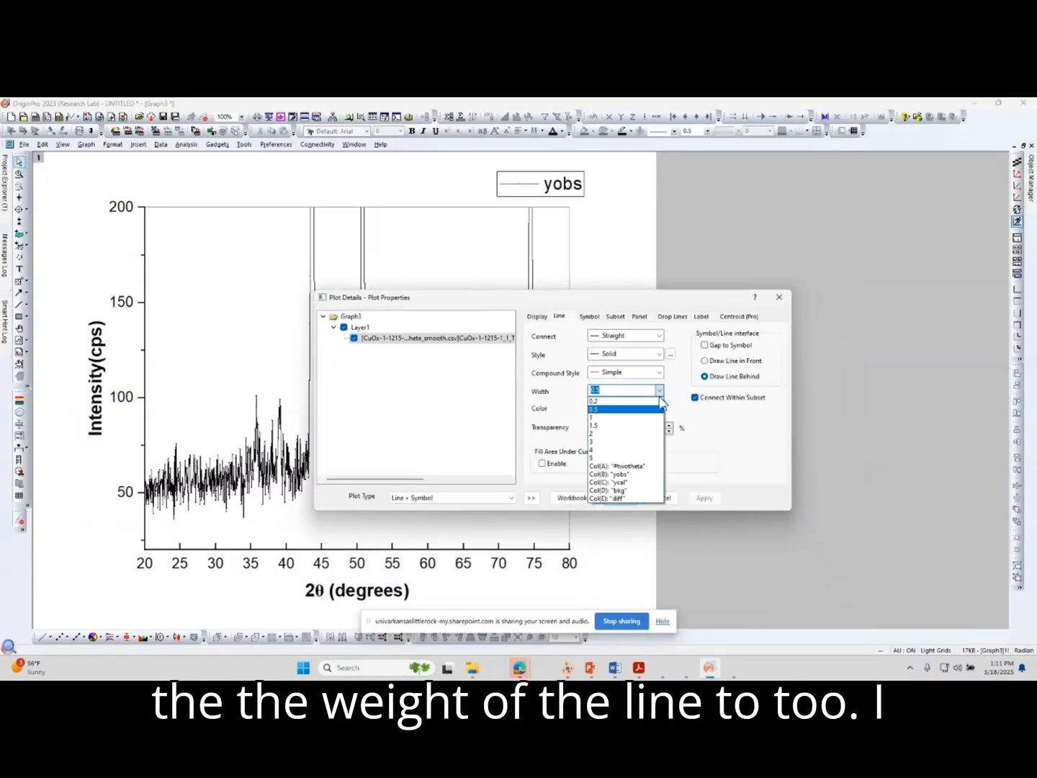
pyautogui.click(640, 441)
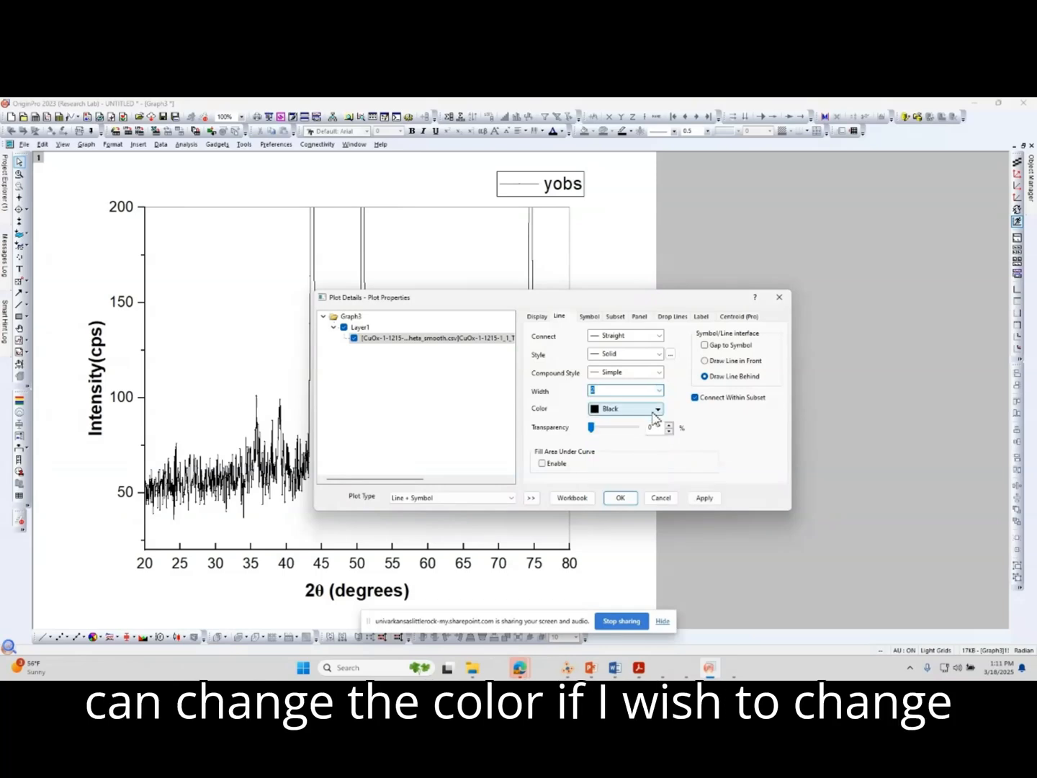
pyautogui.click(652, 413)
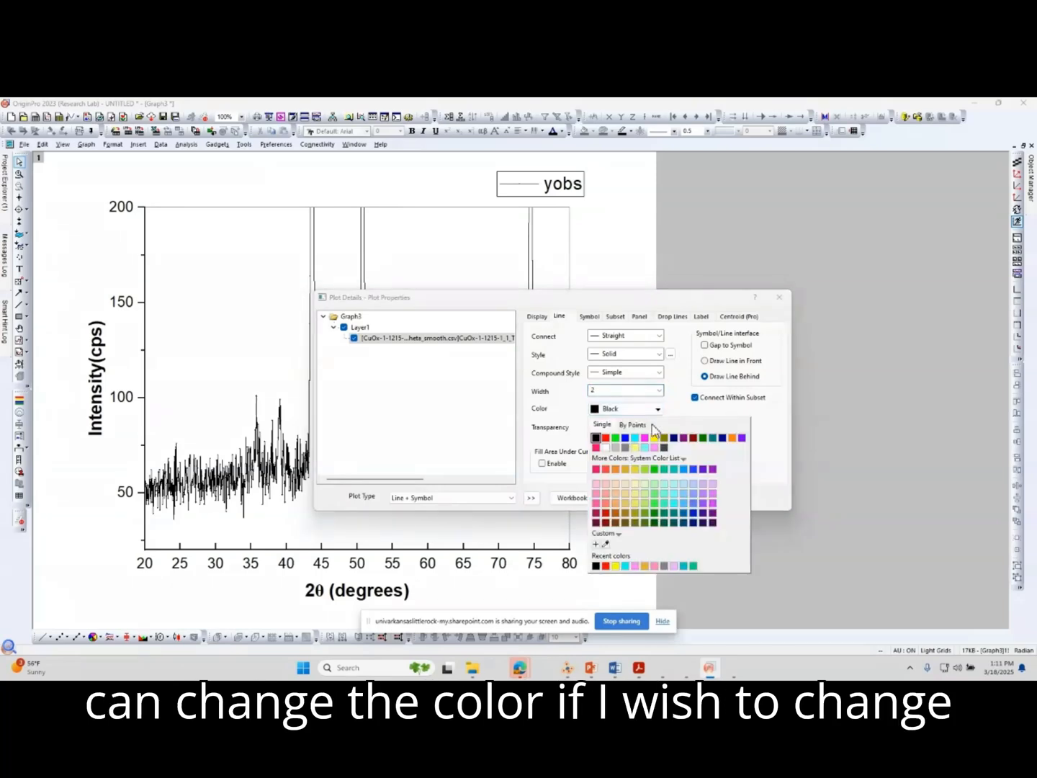
pyautogui.click(606, 433)
pyautogui.click(706, 501)
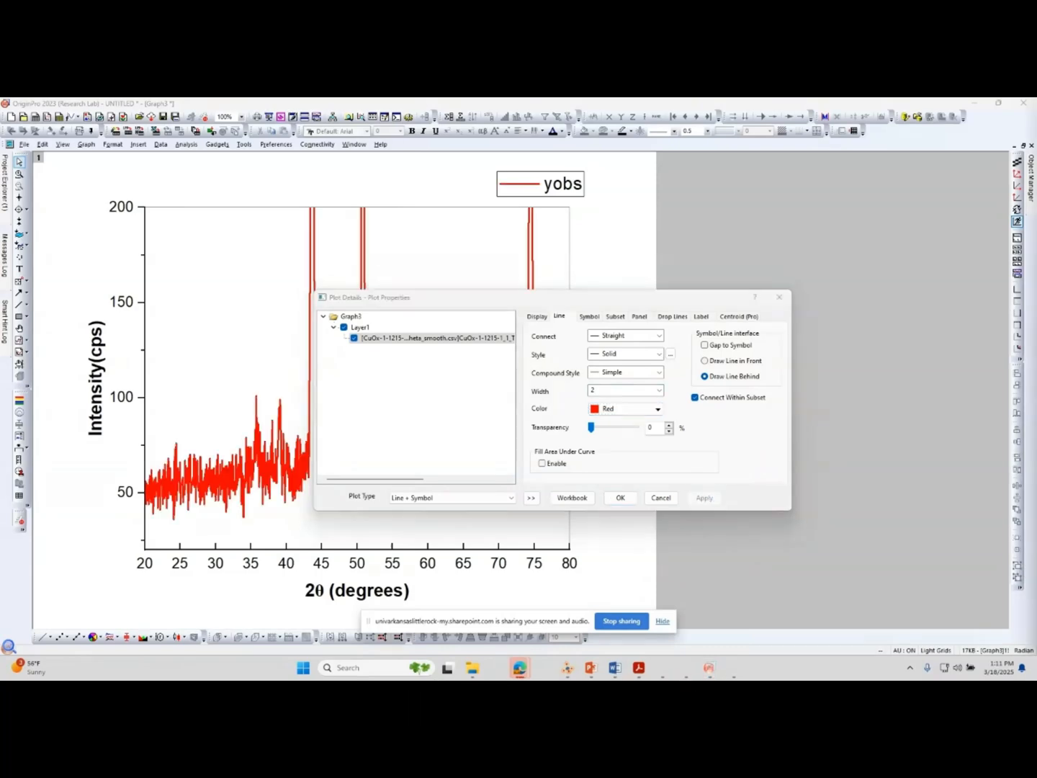
pyautogui.click(654, 497)
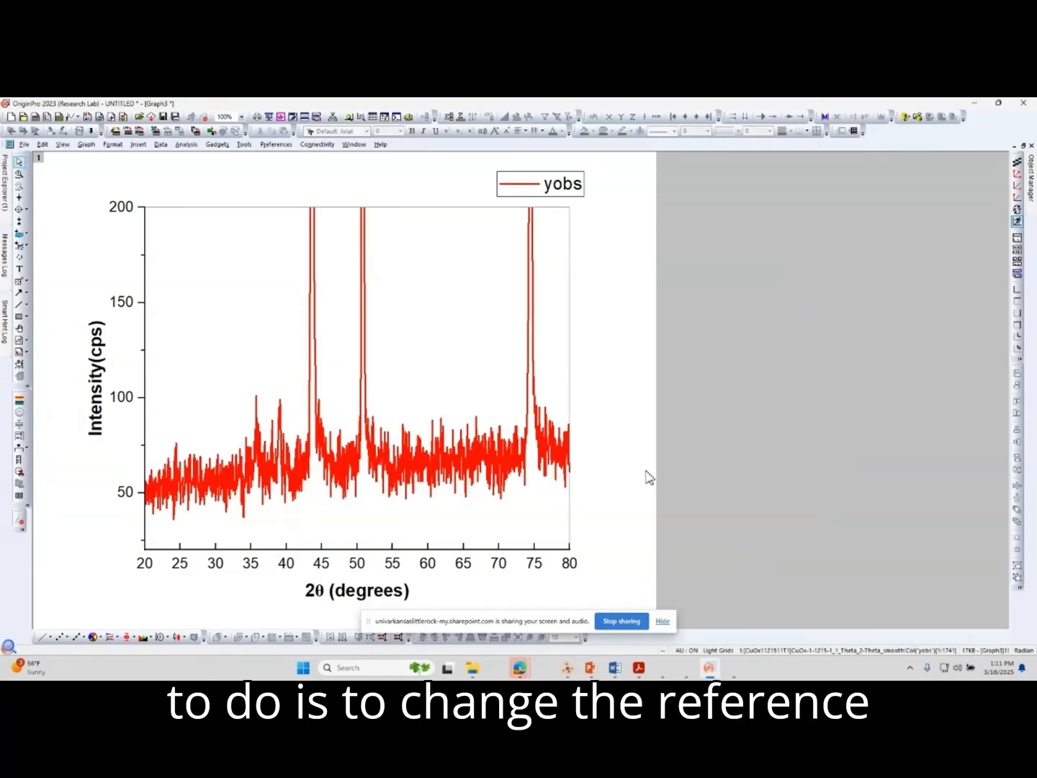
# Set the reference lines along the plot's upper and right edges to a solid style with a thickness of 1.5.
pyautogui.click(574, 311)
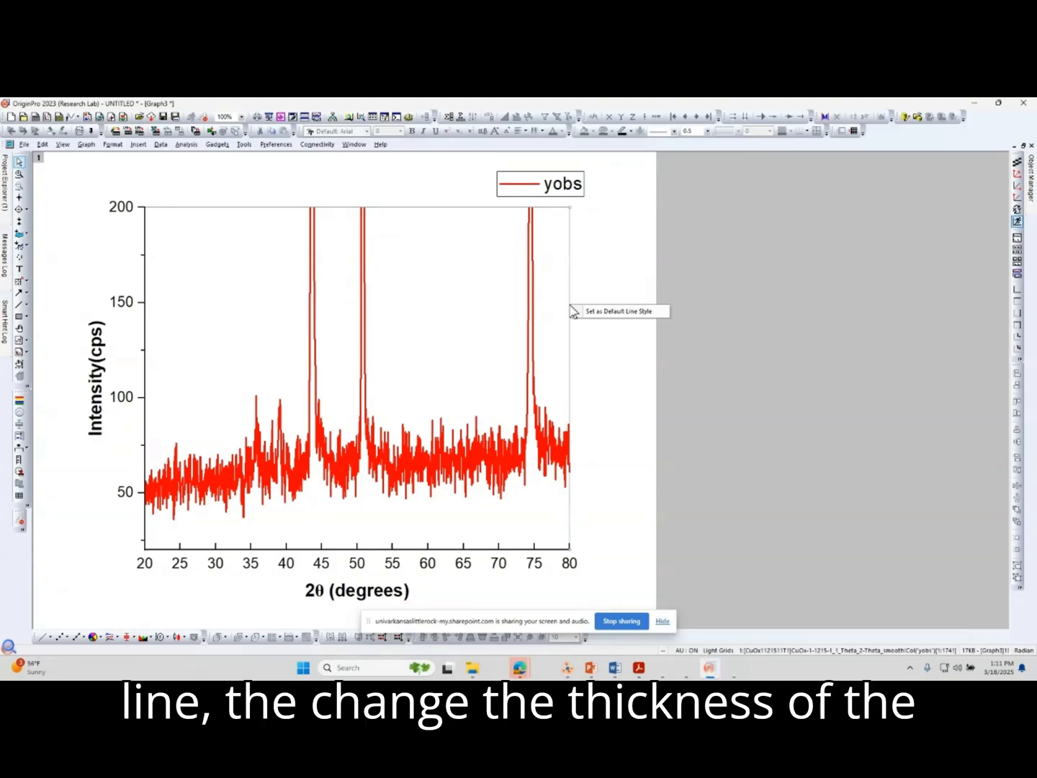
pyautogui.click(708, 131)
pyautogui.click(698, 154)
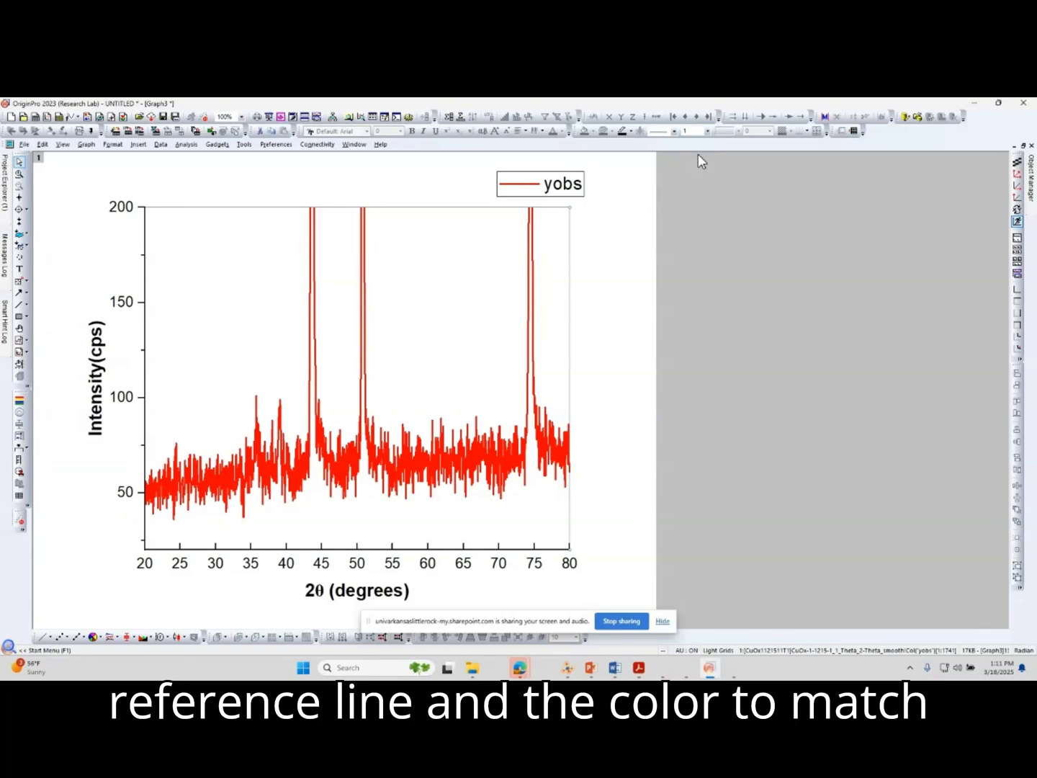
pyautogui.click(674, 131)
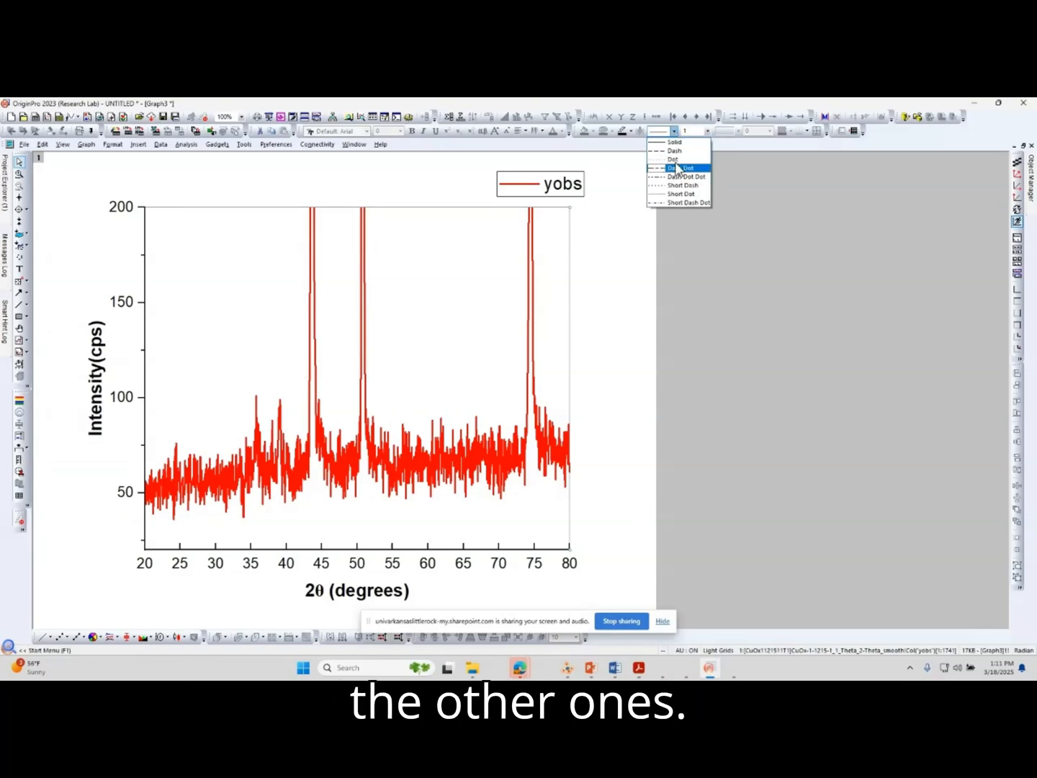
pyautogui.click(675, 141)
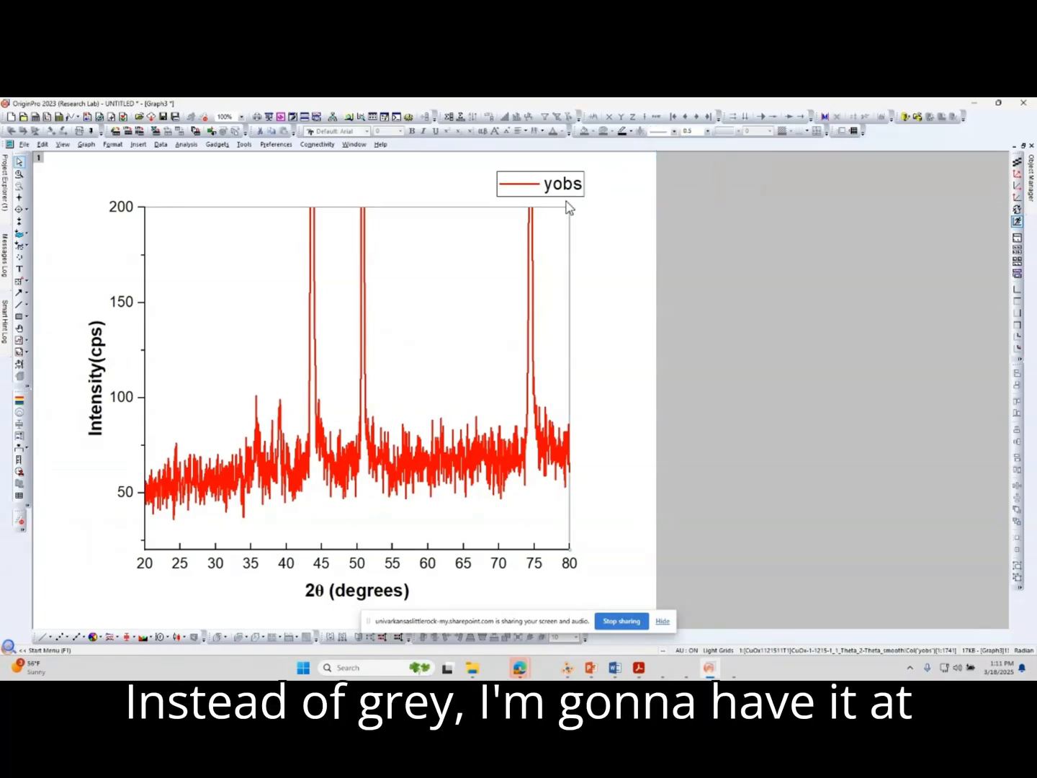
pyautogui.click(494, 212)
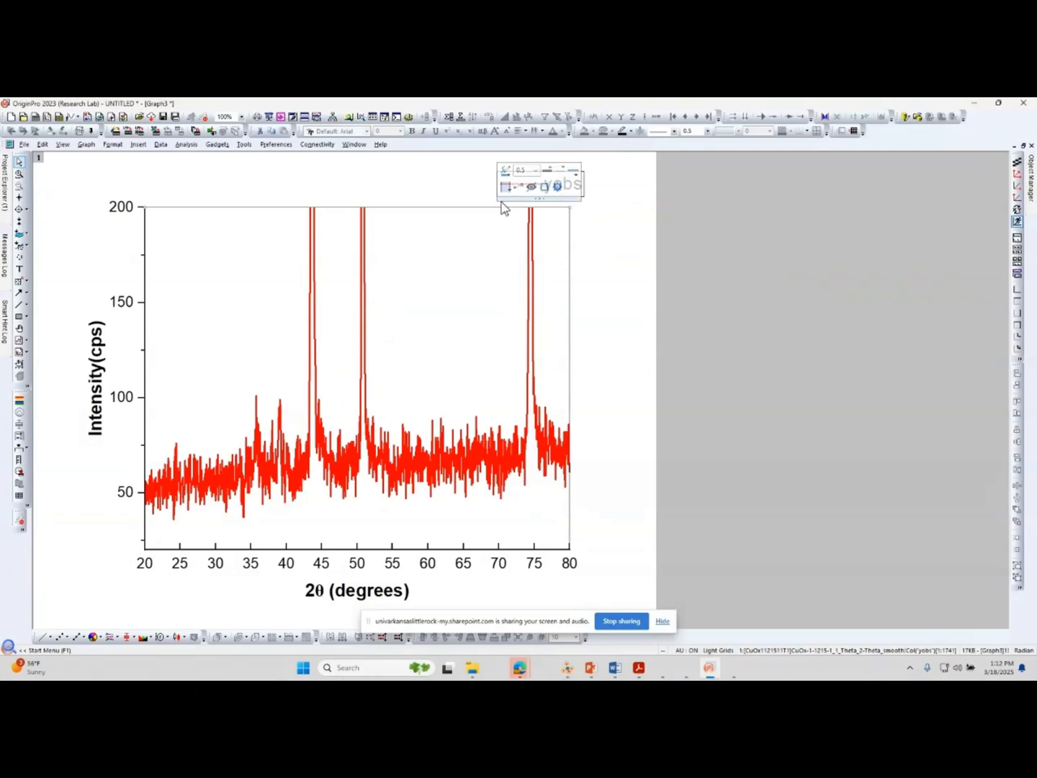
pyautogui.click(537, 170)
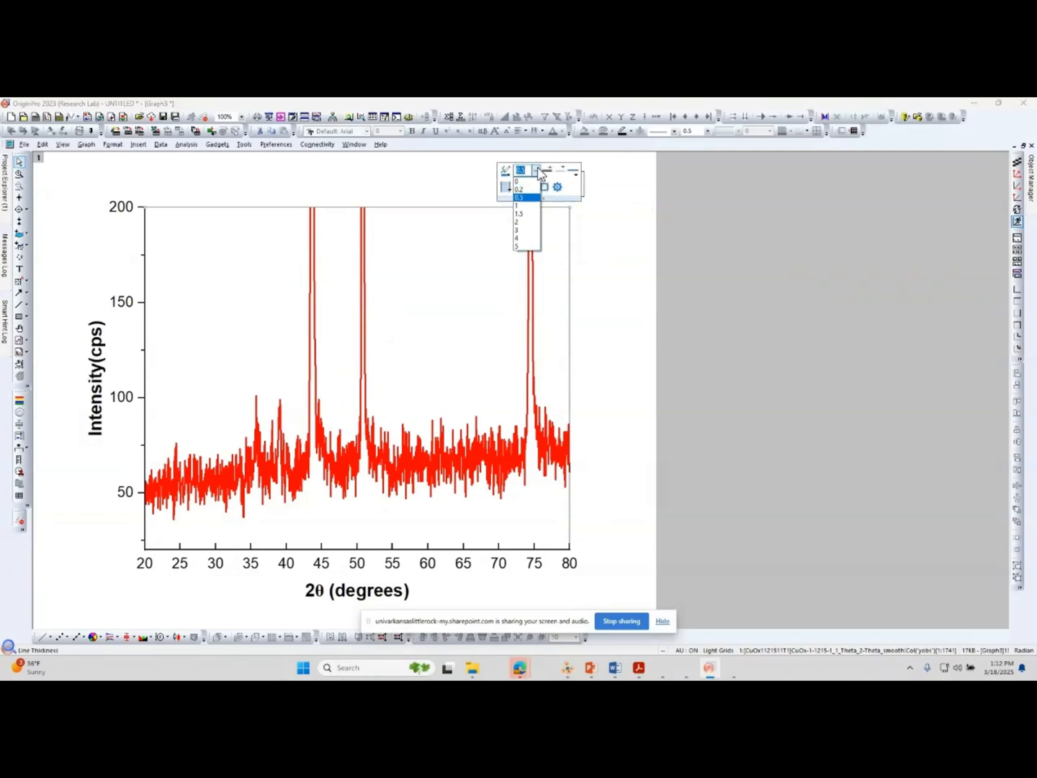
pyautogui.click(524, 223)
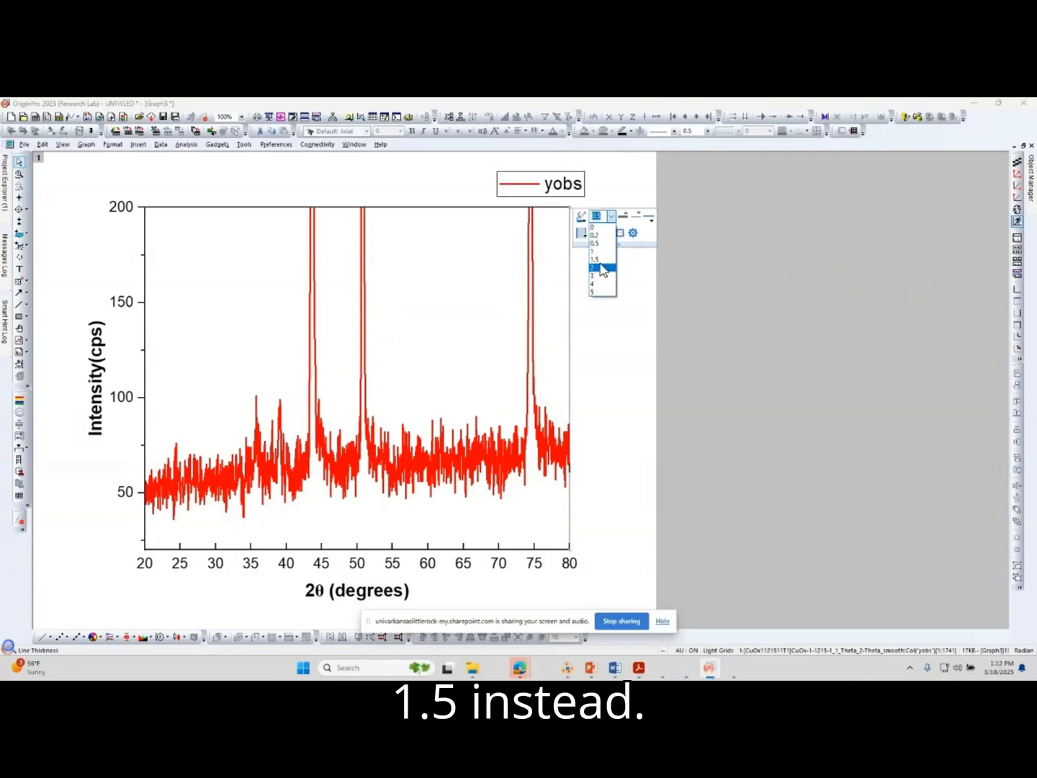
pyautogui.click(601, 261)
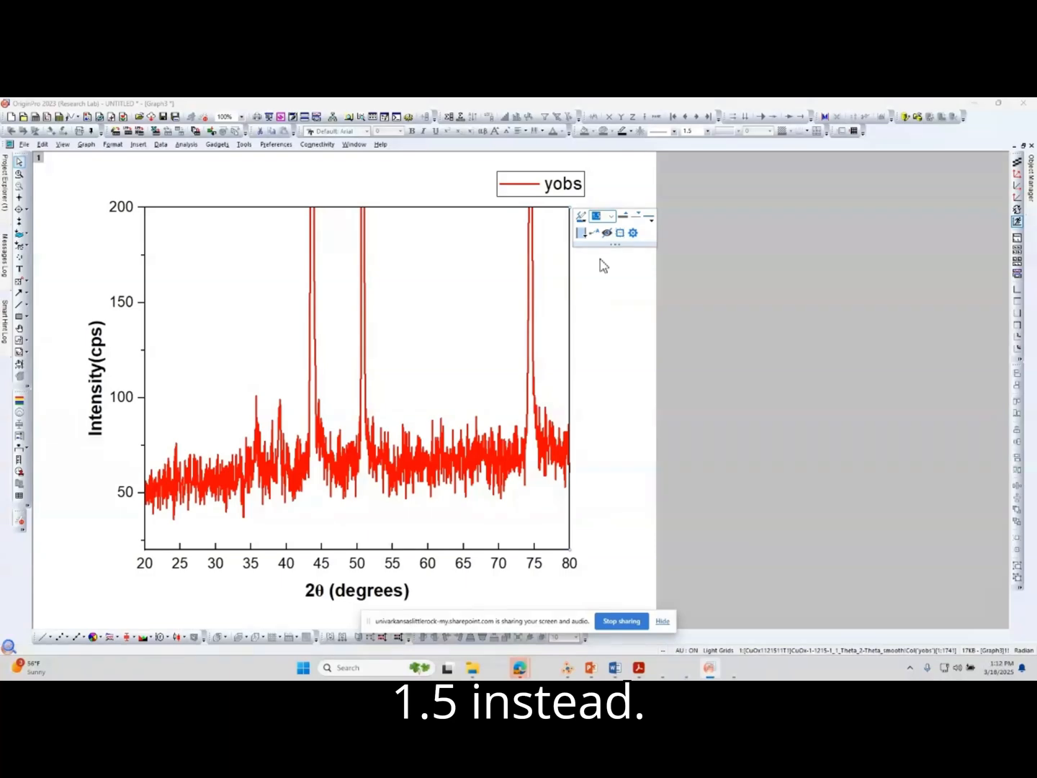
pyautogui.click(605, 290)
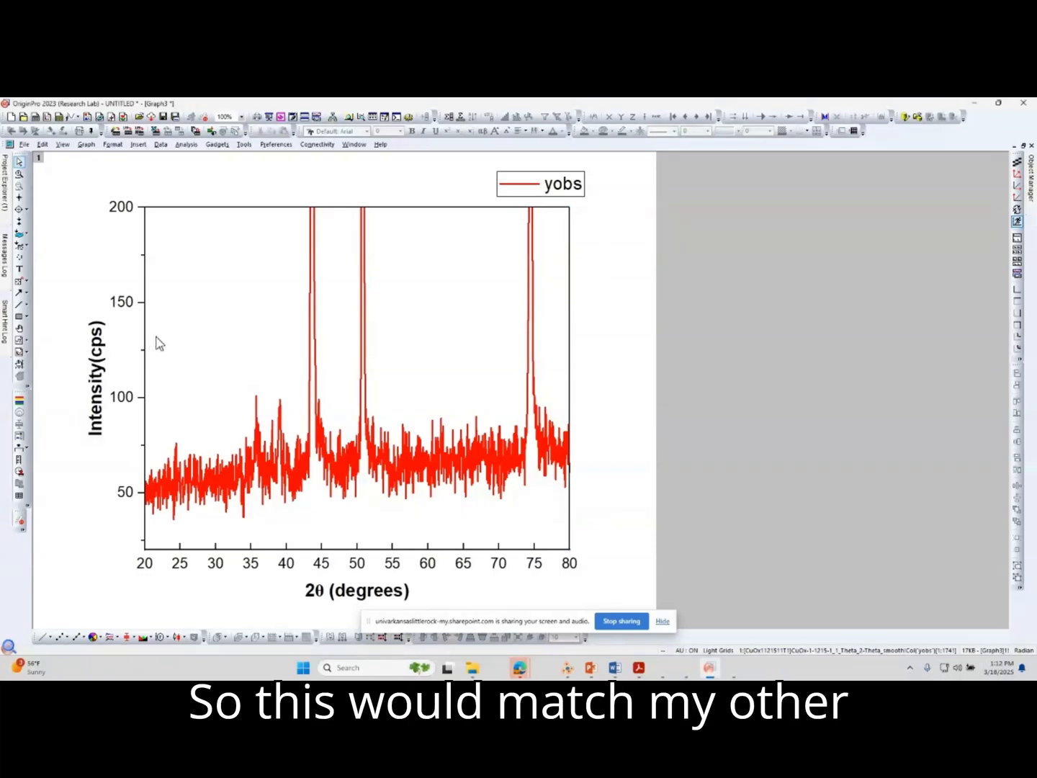
# Hide the vertical axis line and ticks as well as its numeric tick labels.
pyautogui.click(140, 306)
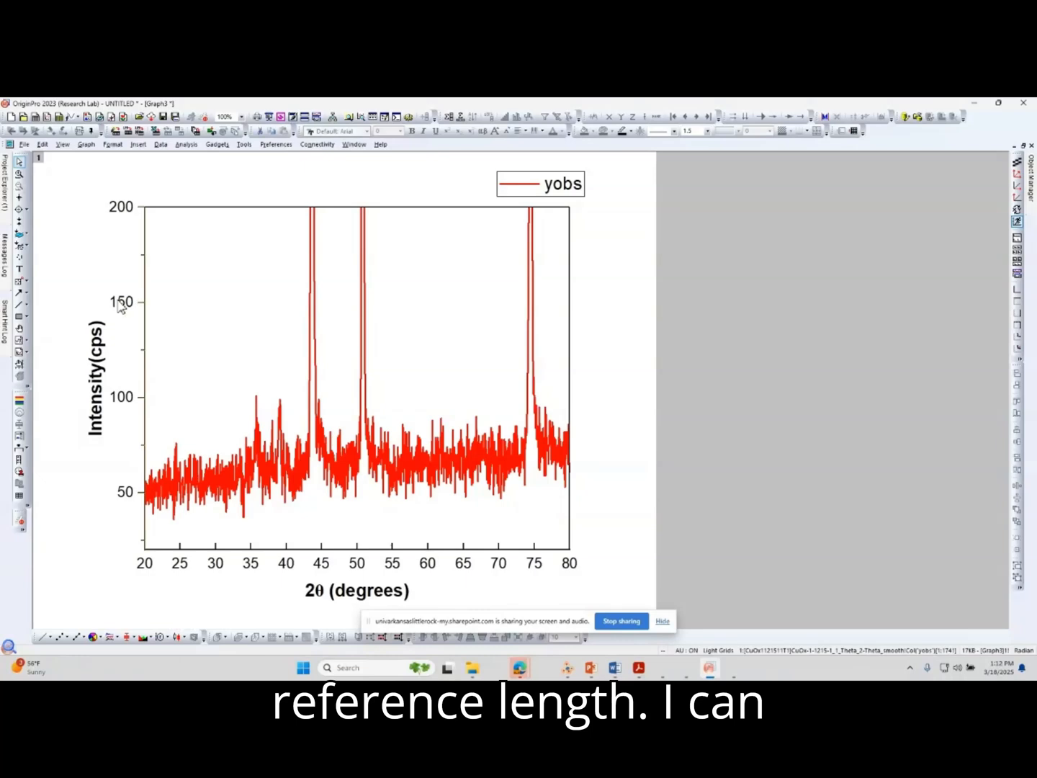
pyautogui.click(121, 305)
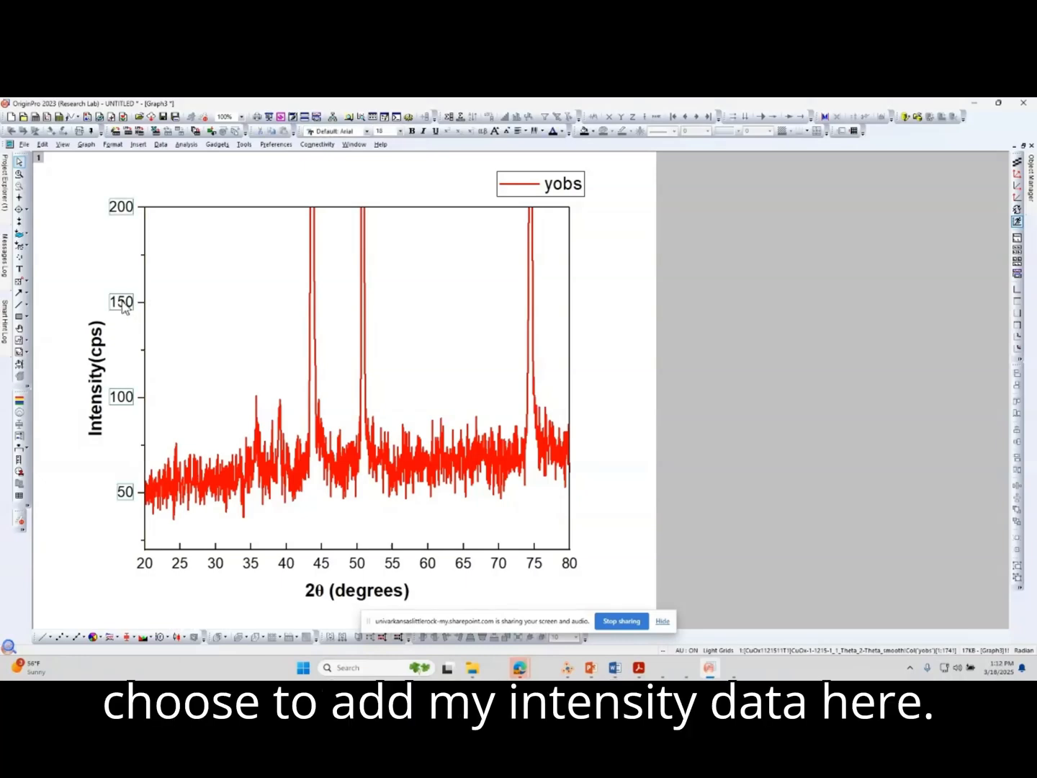
pyautogui.rightClick(124, 306)
# Set the reference line on the plot's left edge to a thickness of 1.5 and color it black.
pyautogui.click(147, 308)
pyautogui.click(186, 257)
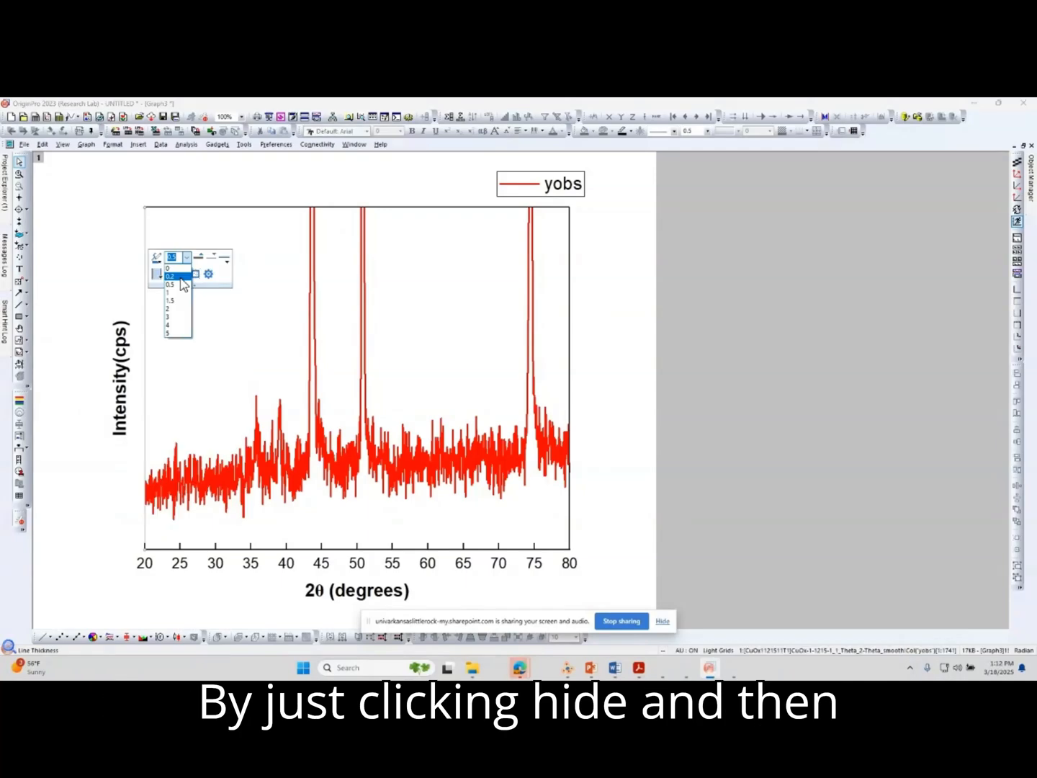
pyautogui.click(172, 301)
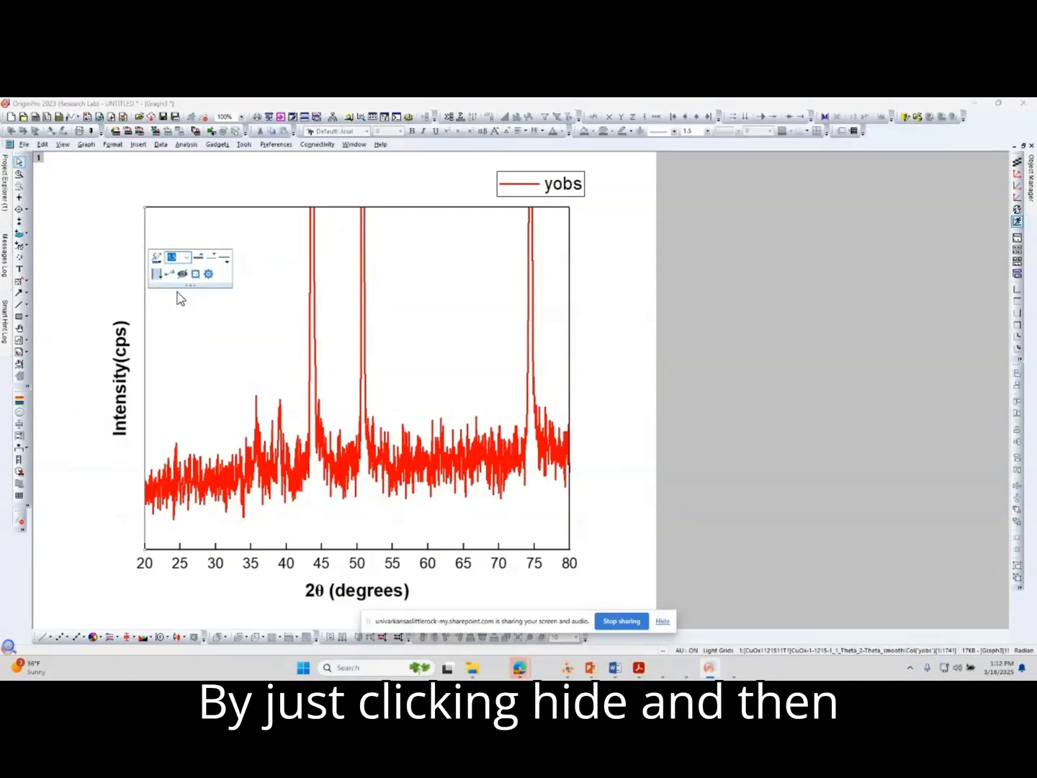
pyautogui.click(156, 257)
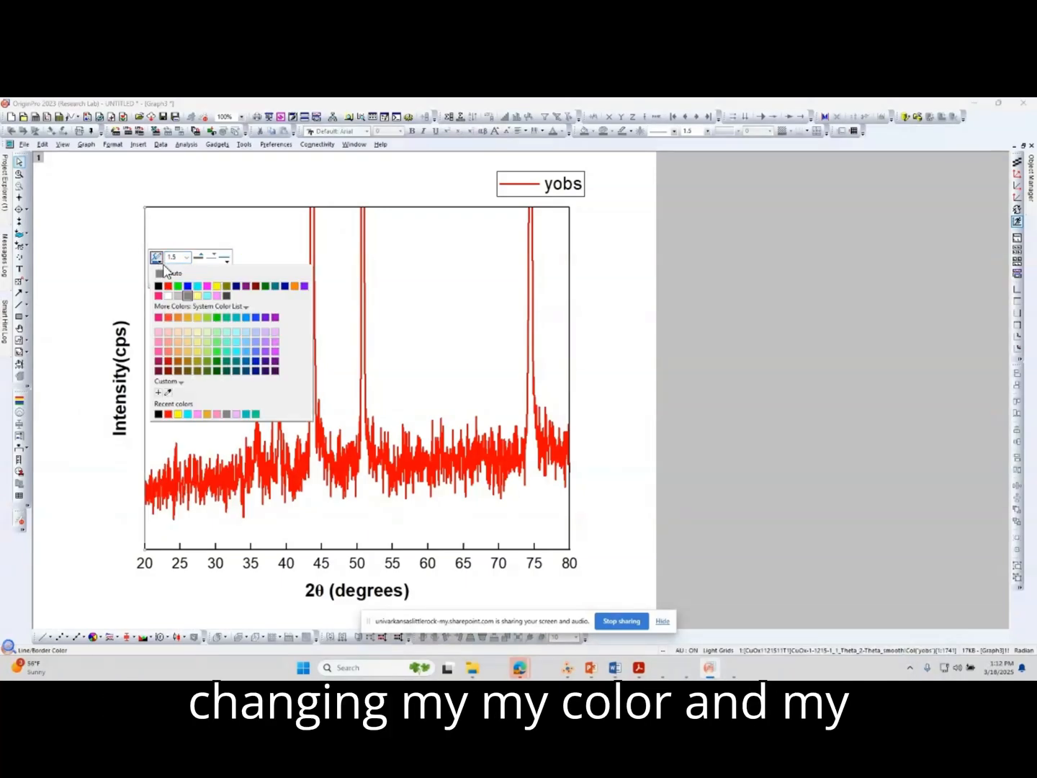
pyautogui.click(159, 286)
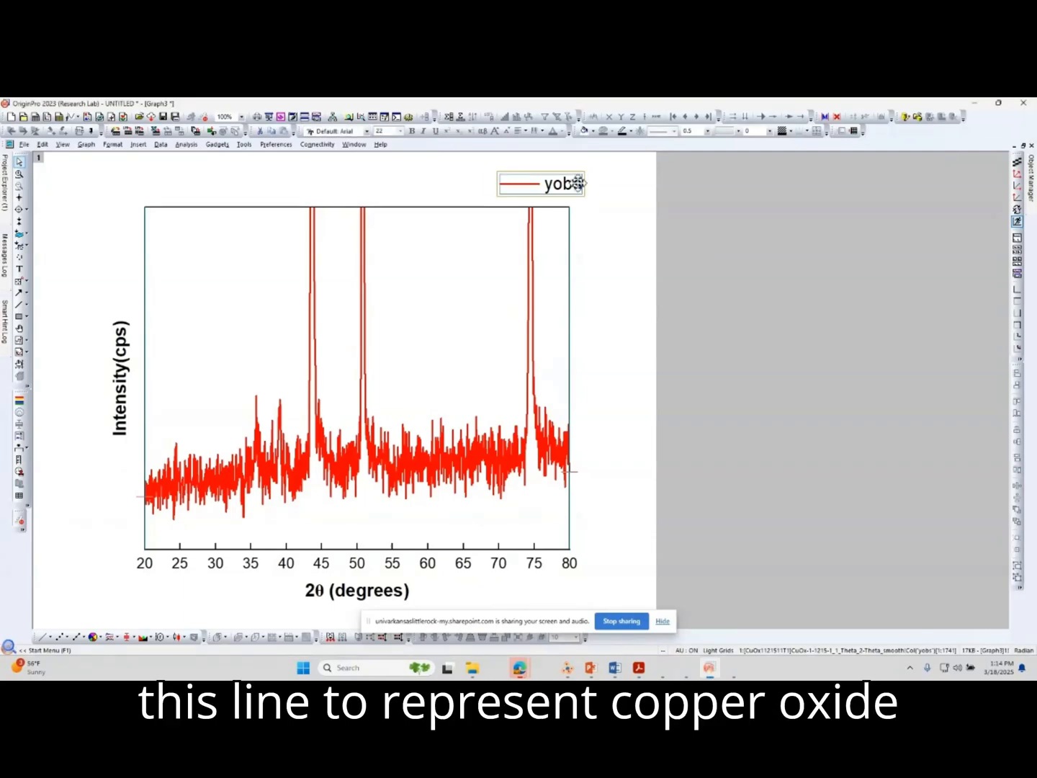
# Shift the legend slightly left and change its text from yobs to CuO.
pyautogui.click(572, 186)
pyautogui.doubleClick(562, 186)
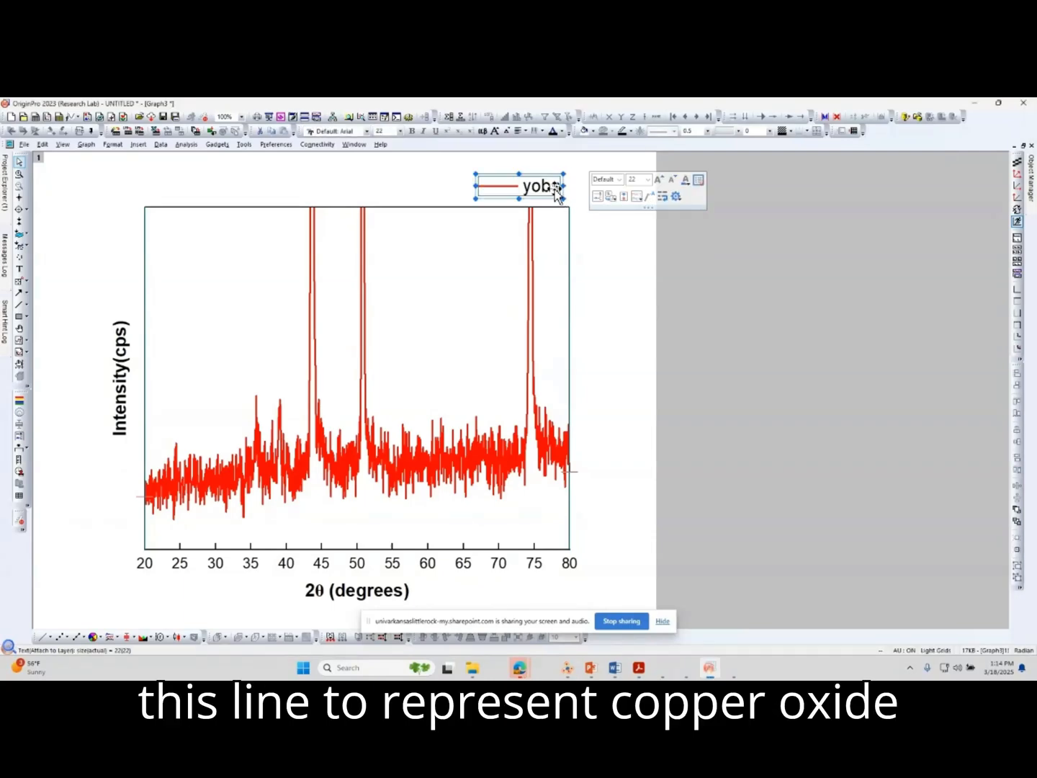
pyautogui.write('CuO')
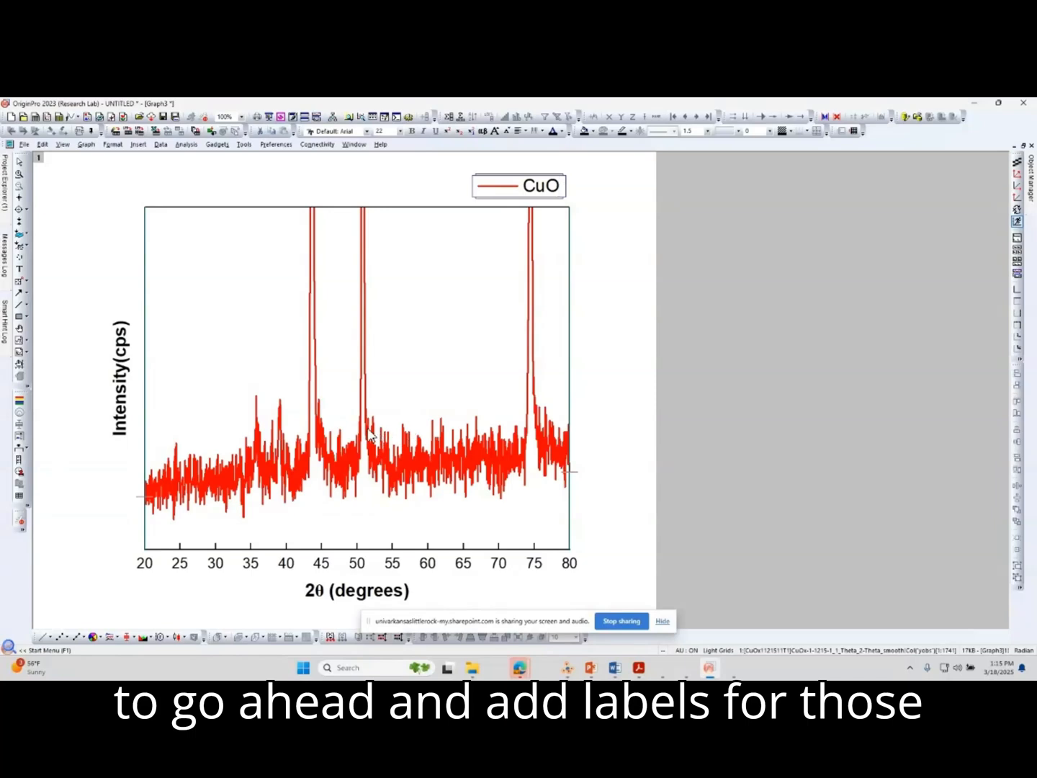
# Add a text object beside the small peak near 36 degrees and insert a diagonal up-left arrow from the Symbol Map.
pyautogui.moveTo(274, 418)
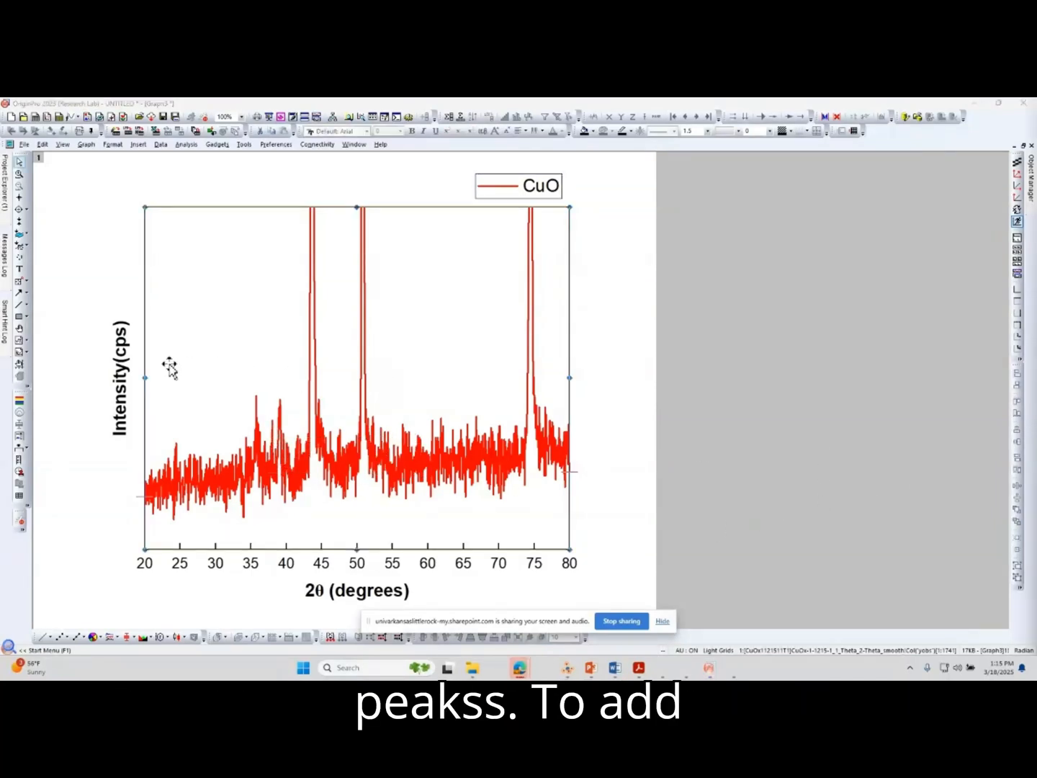
pyautogui.click(19, 269)
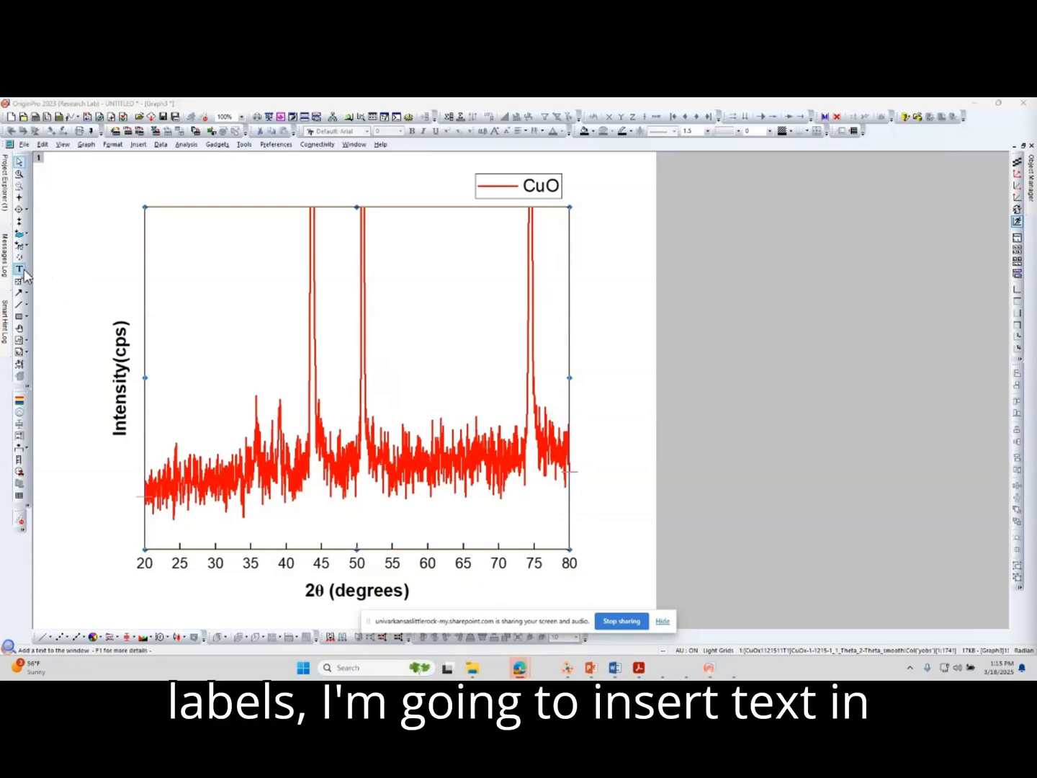
pyautogui.click(232, 379)
pyautogui.rightClick(233, 384)
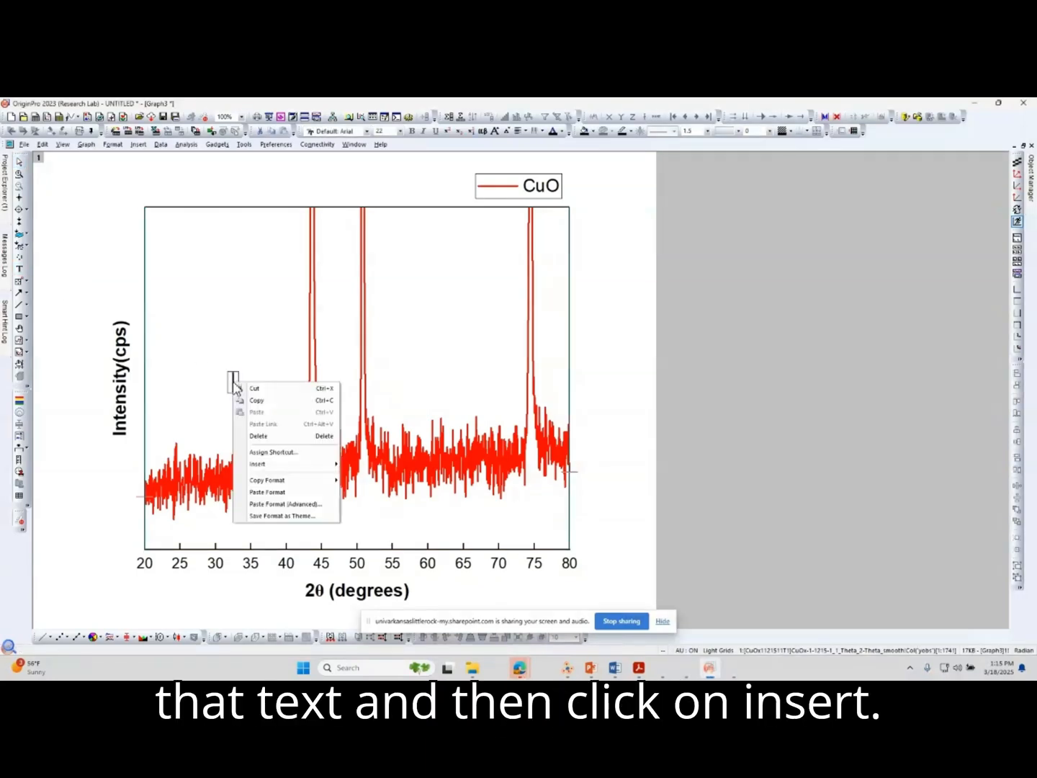
pyautogui.click(317, 465)
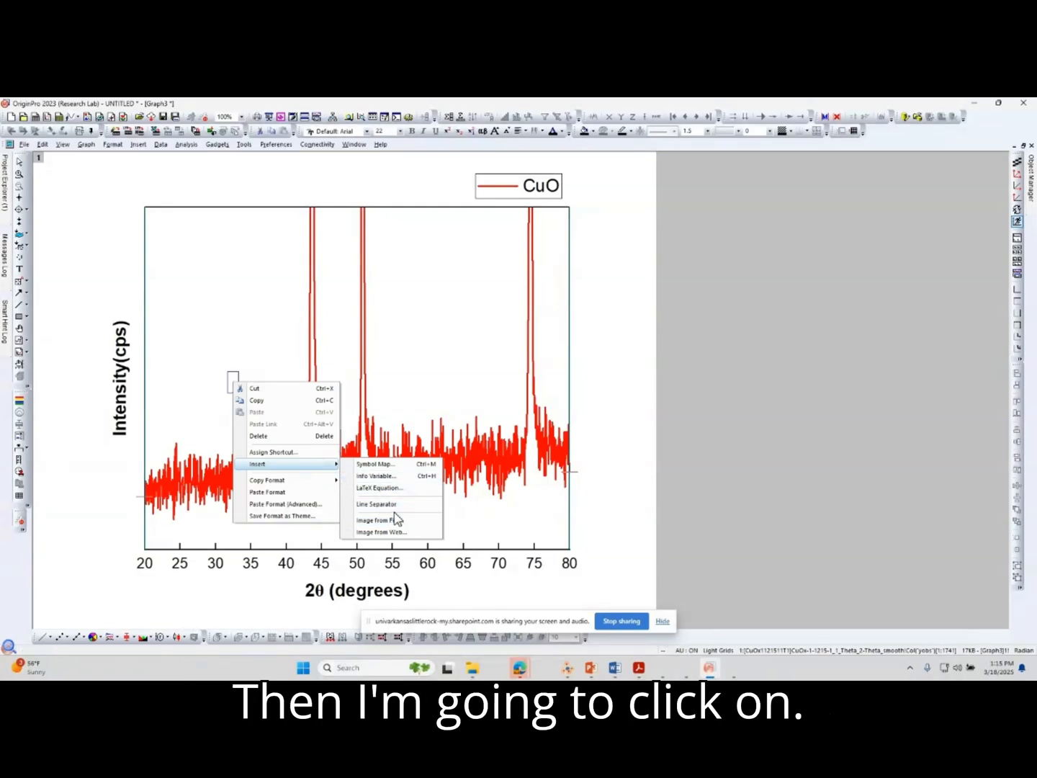
pyautogui.click(403, 465)
pyautogui.click(436, 324)
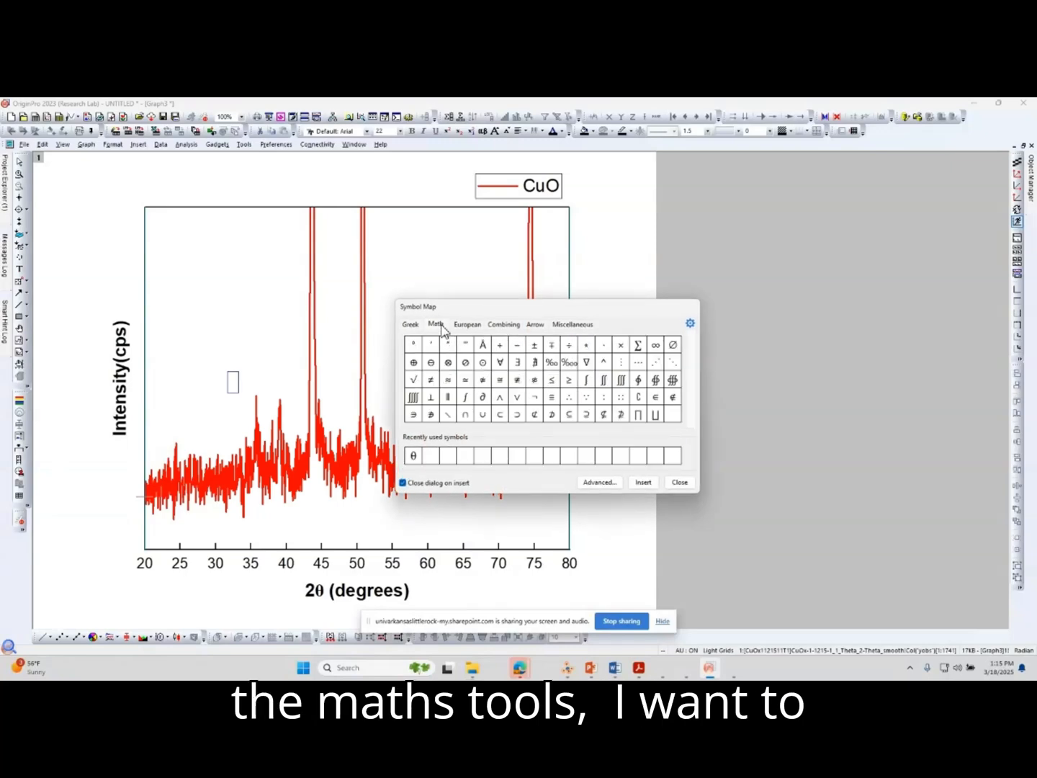
pyautogui.click(467, 324)
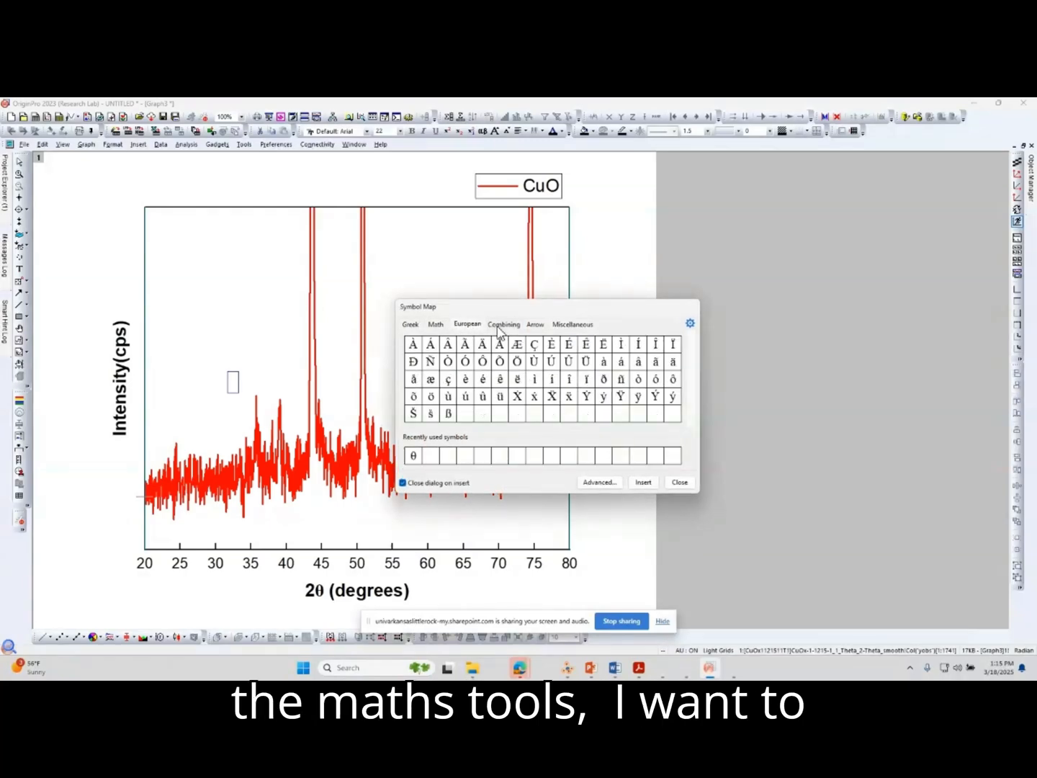
pyautogui.click(535, 325)
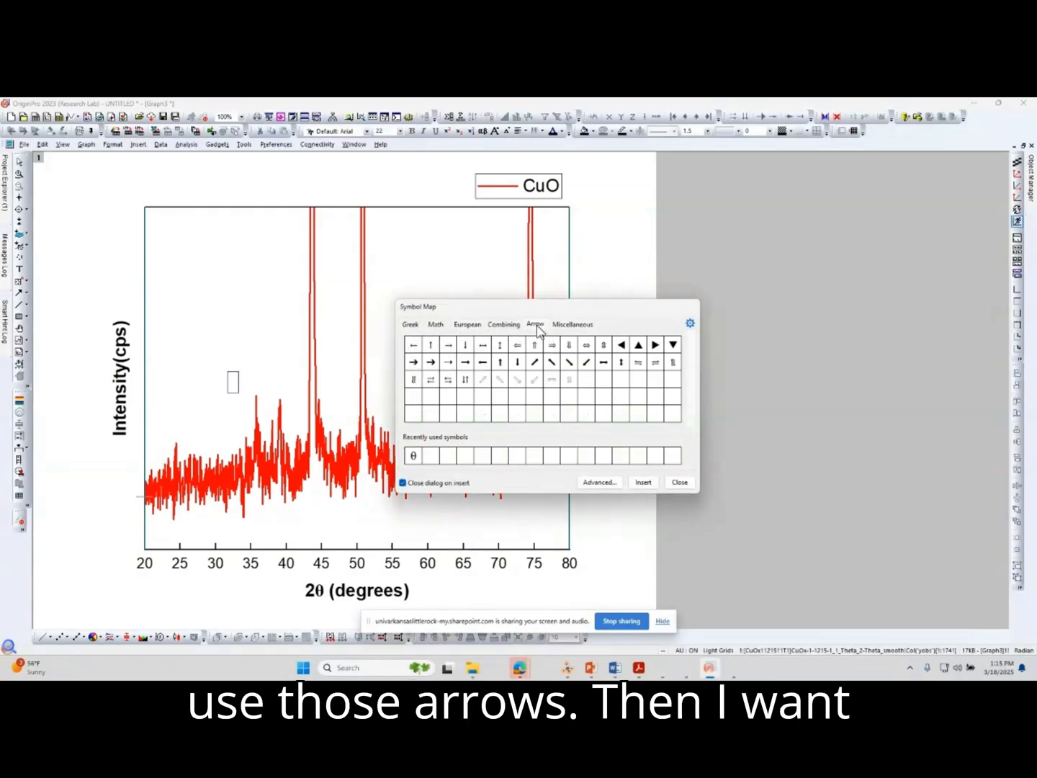
pyautogui.doubleClick(552, 363)
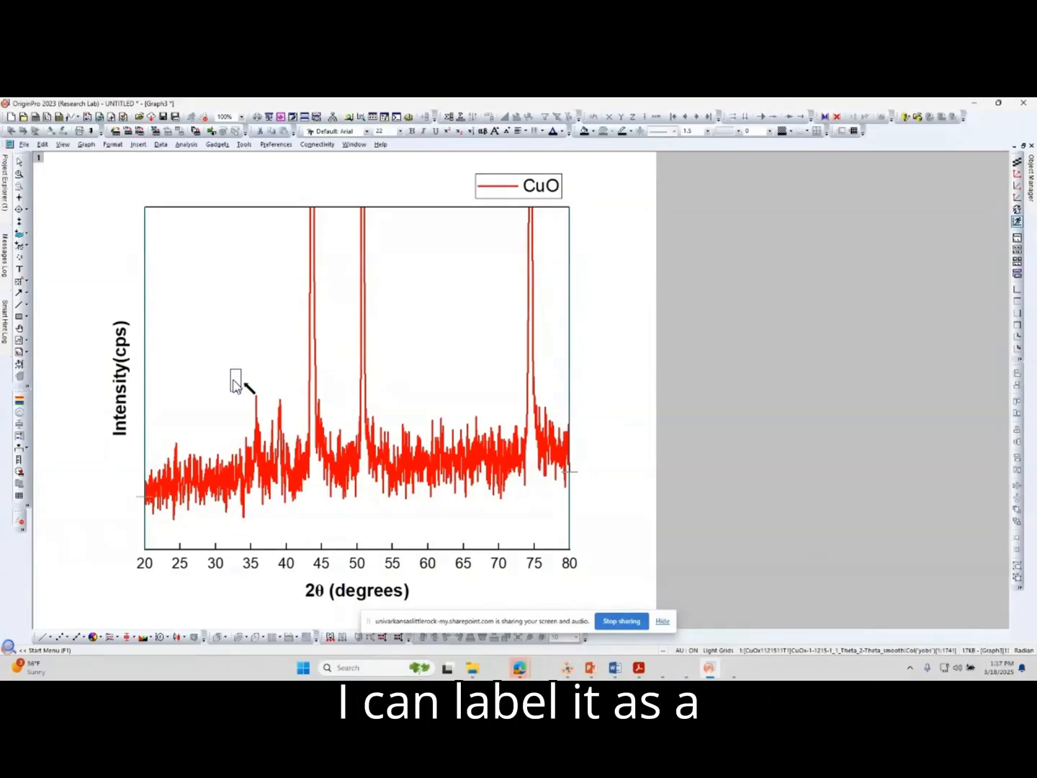
# Add a CuO text label next to the arrow at the small peak near 36 degrees.
pyautogui.write('CuO')
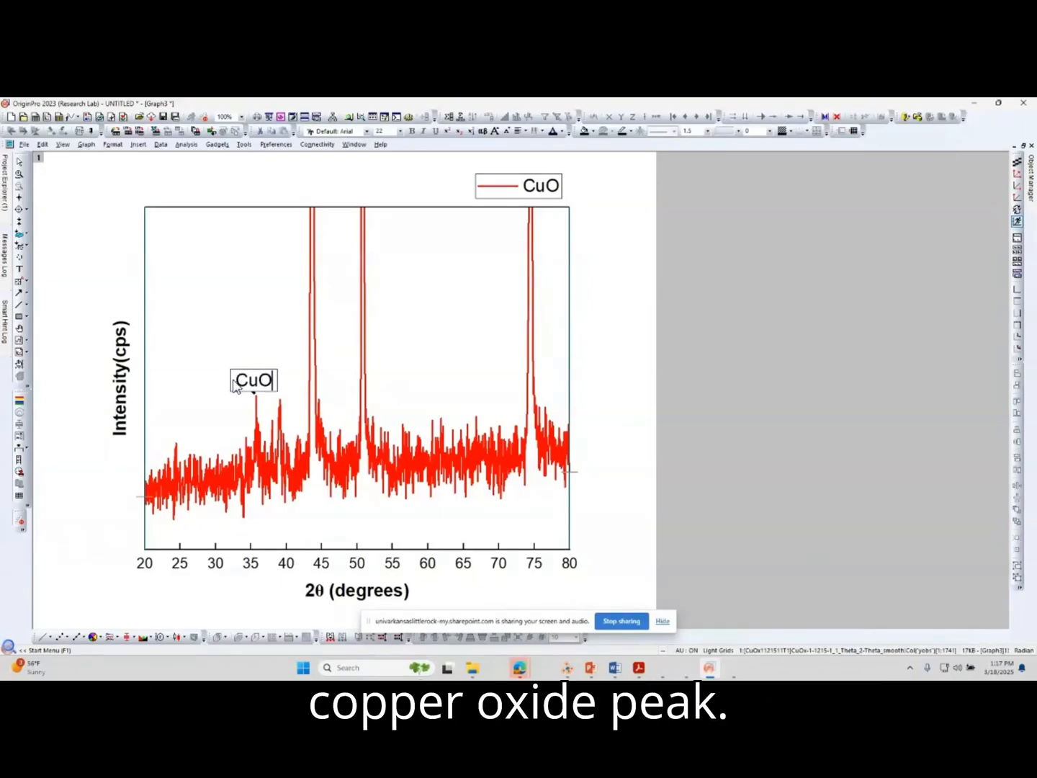